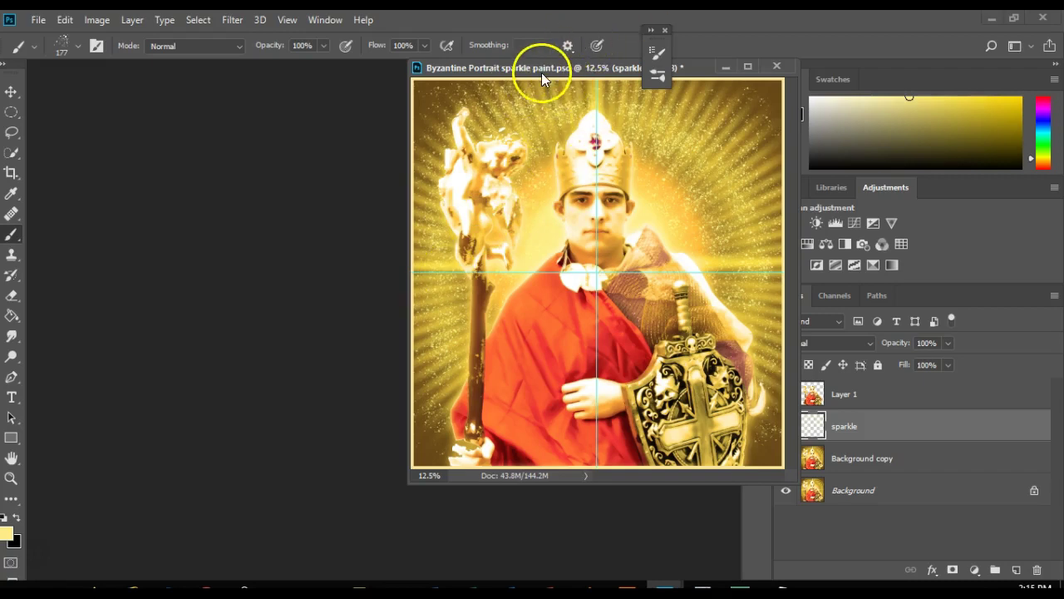
# Move the portrait window left to uncover the layer panels and bring up the Filter menu.
pyautogui.moveTo(543, 67); pyautogui.dragTo(334, 112)
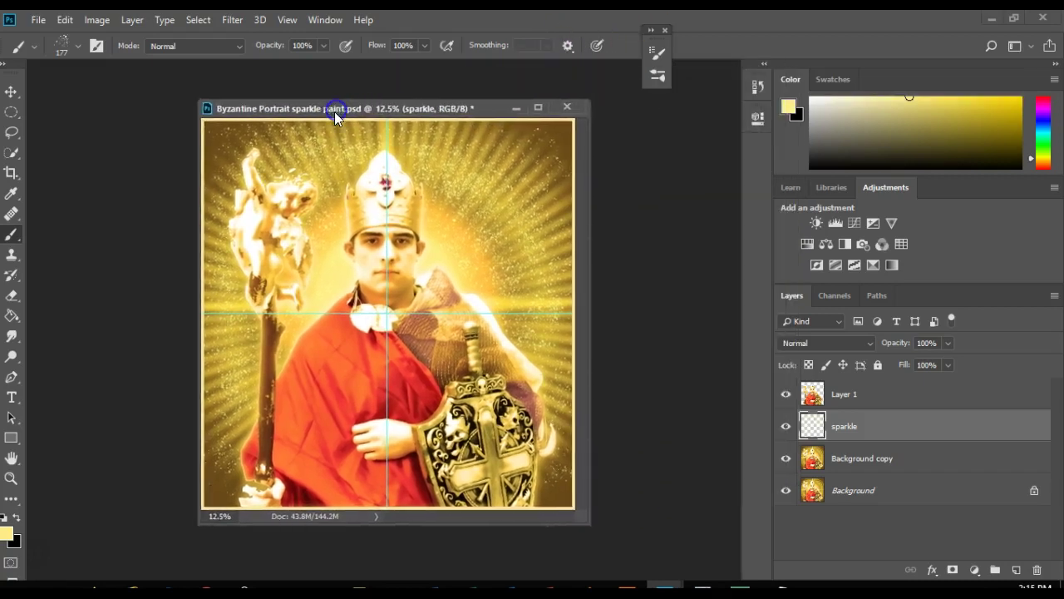
pyautogui.click(865, 426)
# Apply Filter > Sharpen > Unsharp Mask to the sparkle layer: Amount 118%, Radius 7.3 px, Threshold 5.
pyautogui.click(232, 21)
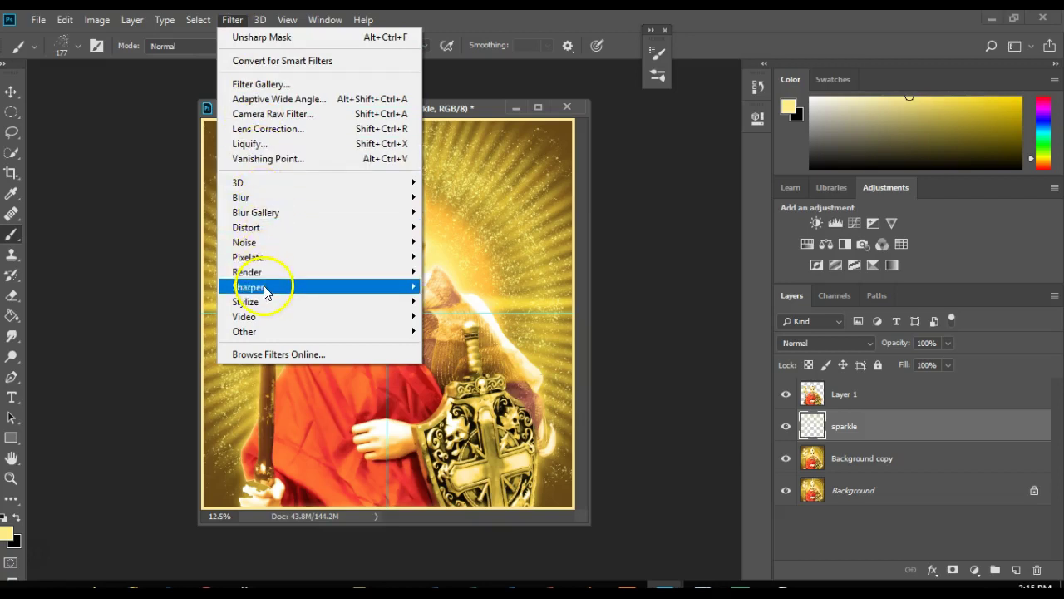
pyautogui.moveTo(268, 287)
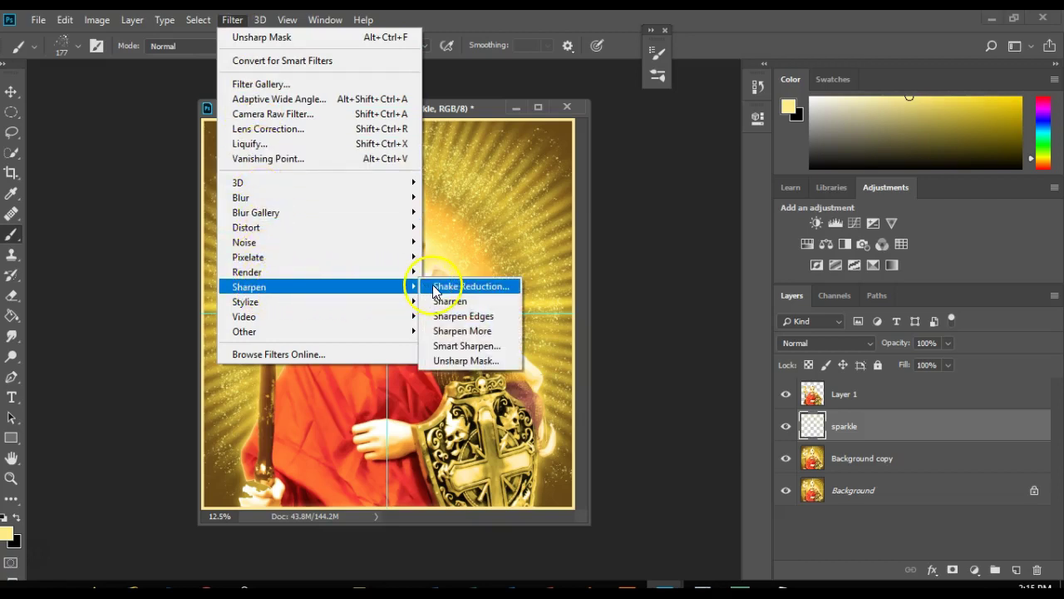
pyautogui.click(441, 363)
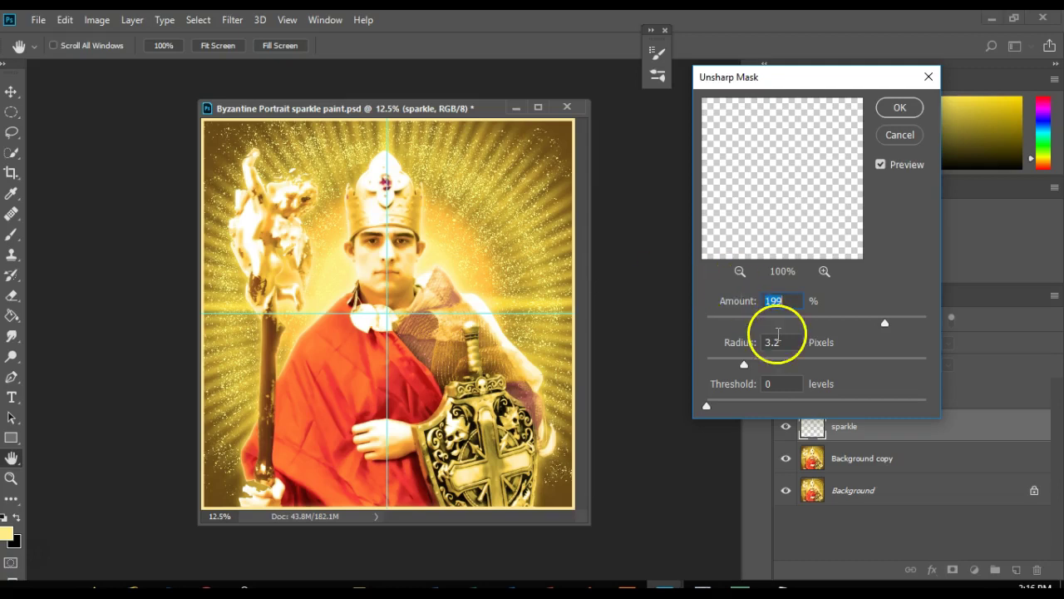
pyautogui.moveTo(744, 364); pyautogui.dragTo(737, 361)
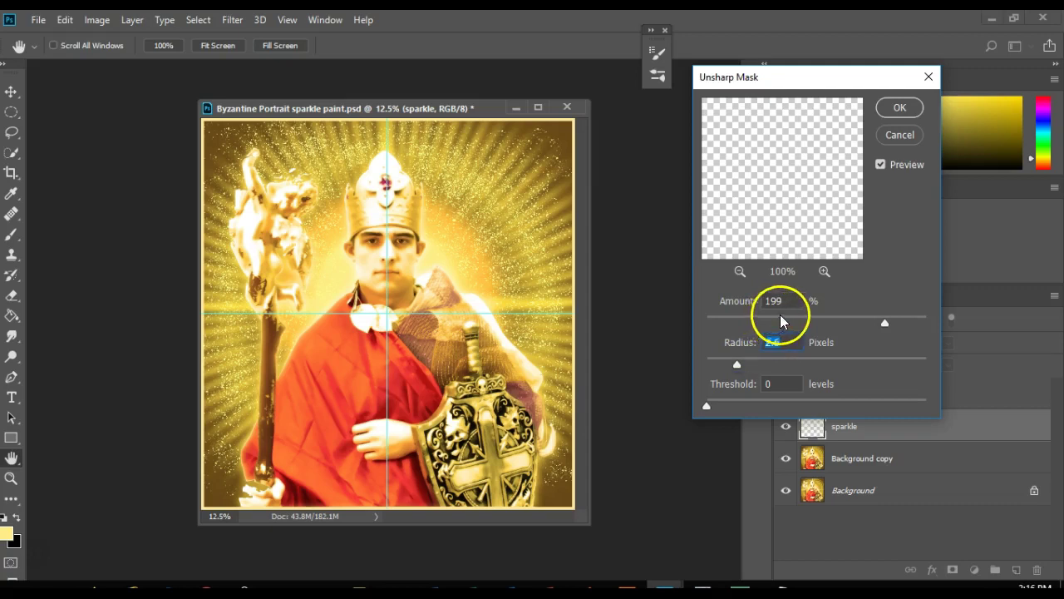
pyautogui.moveTo(884, 321); pyautogui.dragTo(837, 321)
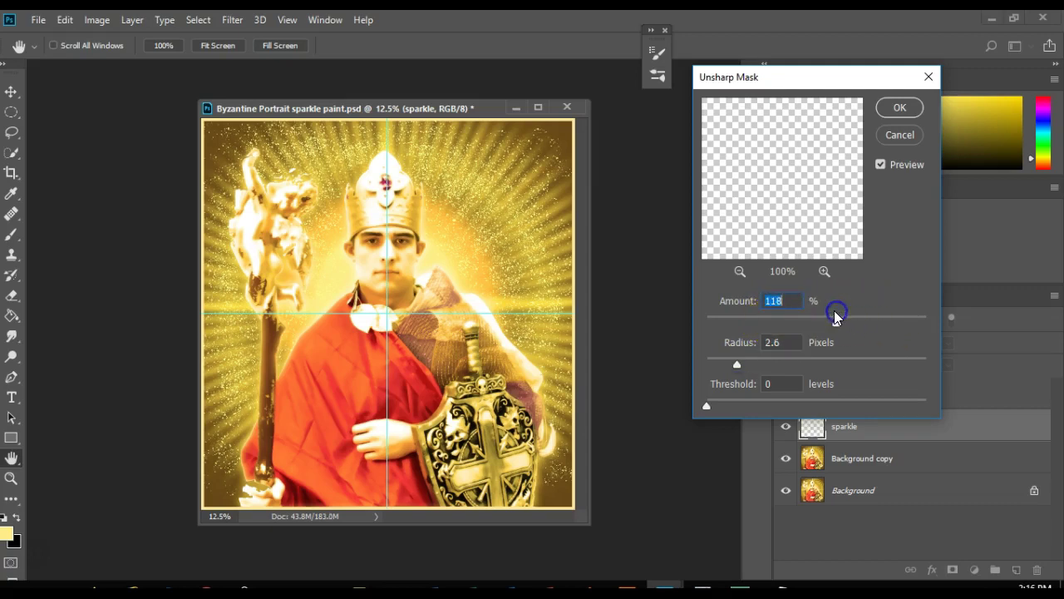
pyautogui.moveTo(707, 405)
pyautogui.mouseDown()
pyautogui.moveTo(734, 407)
pyautogui.moveTo(689, 404)
pyautogui.moveTo(711, 407)
pyautogui.mouseUp()
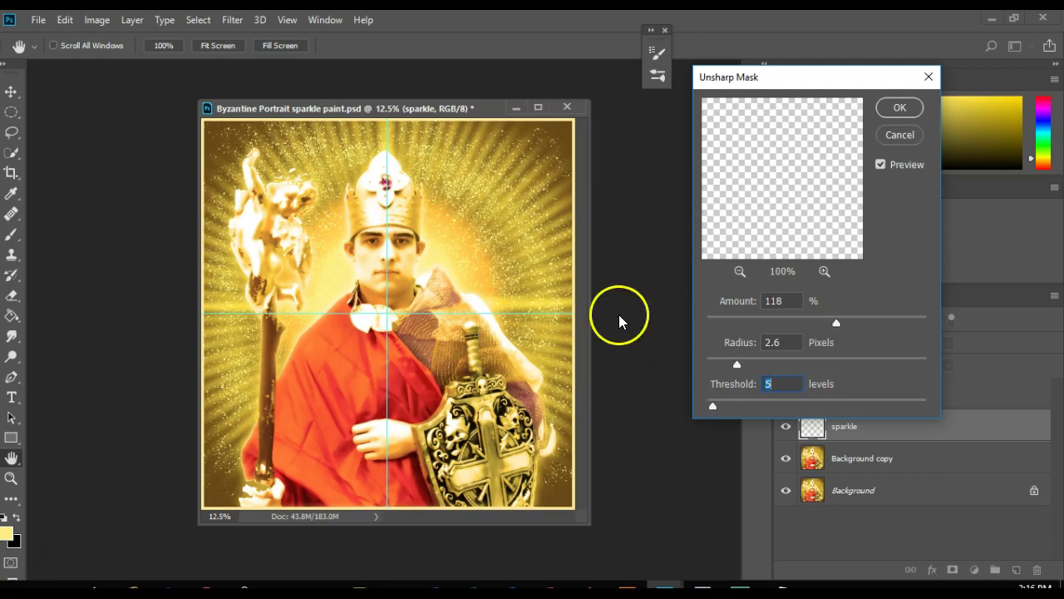
pyautogui.moveTo(737, 365); pyautogui.dragTo(784, 365)
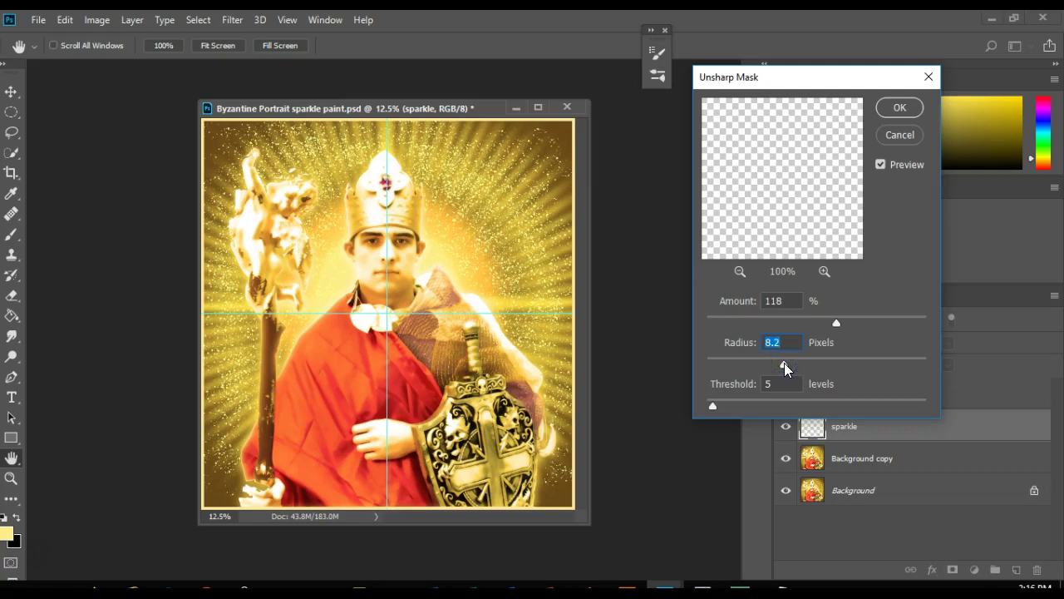
pyautogui.moveTo(783, 366)
pyautogui.mouseDown()
pyautogui.moveTo(769, 364)
pyautogui.moveTo(780, 367)
pyautogui.mouseUp()
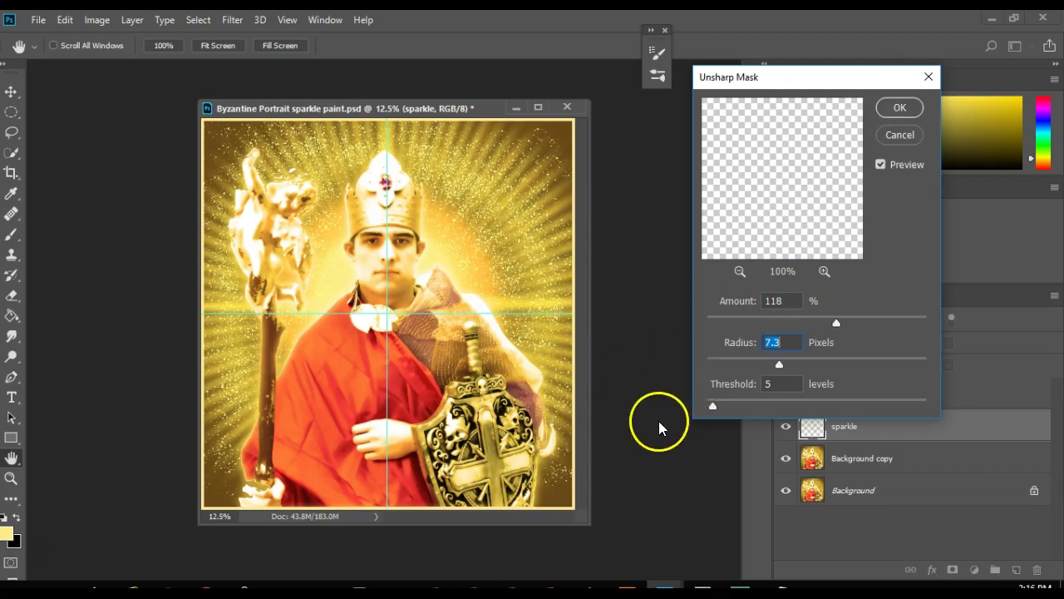
pyautogui.click(905, 109)
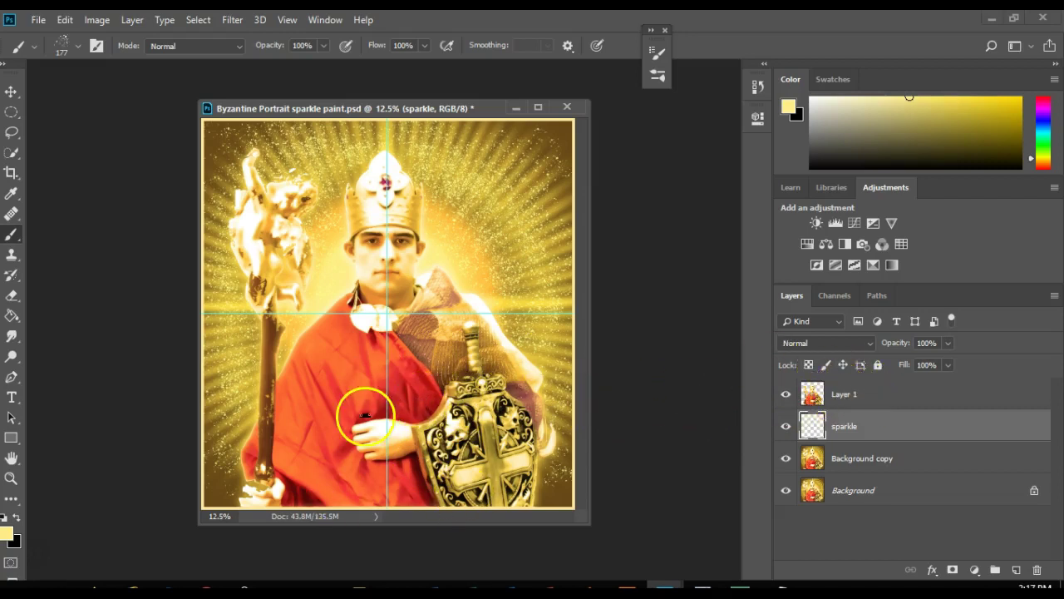
# Select Layer 1 in the Layers panel.
pyautogui.click(857, 400)
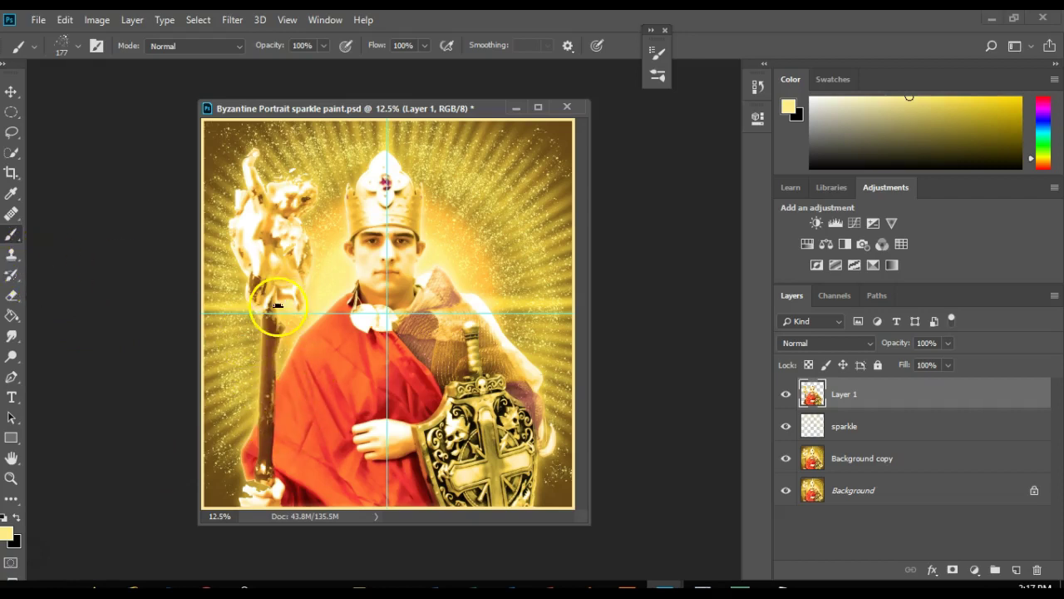
# Choose the Clone Stamp tool and set its brush size to 354 px.
pyautogui.click(15, 260)
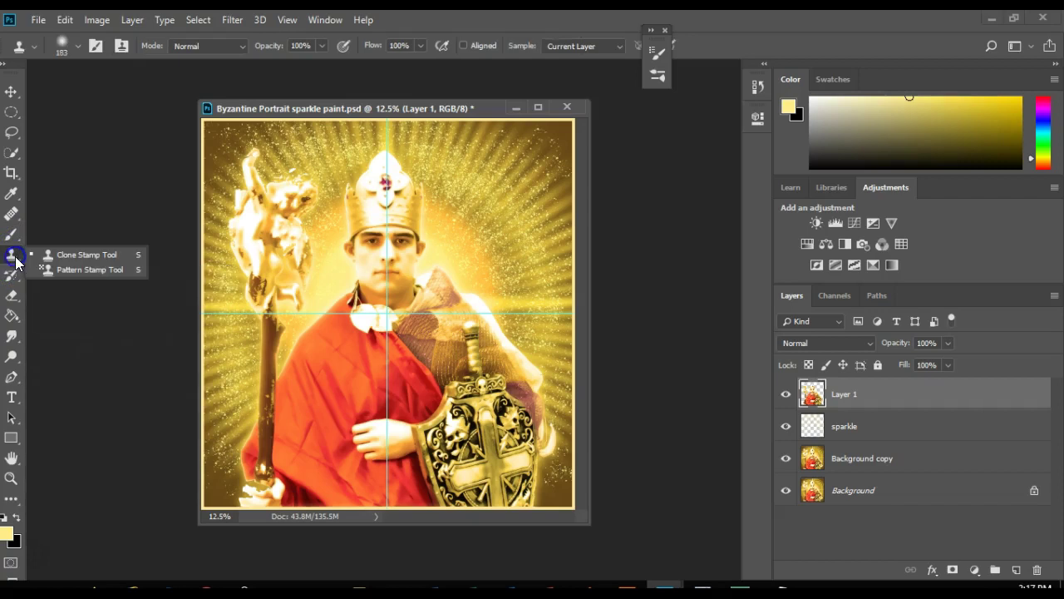
pyautogui.click(46, 254)
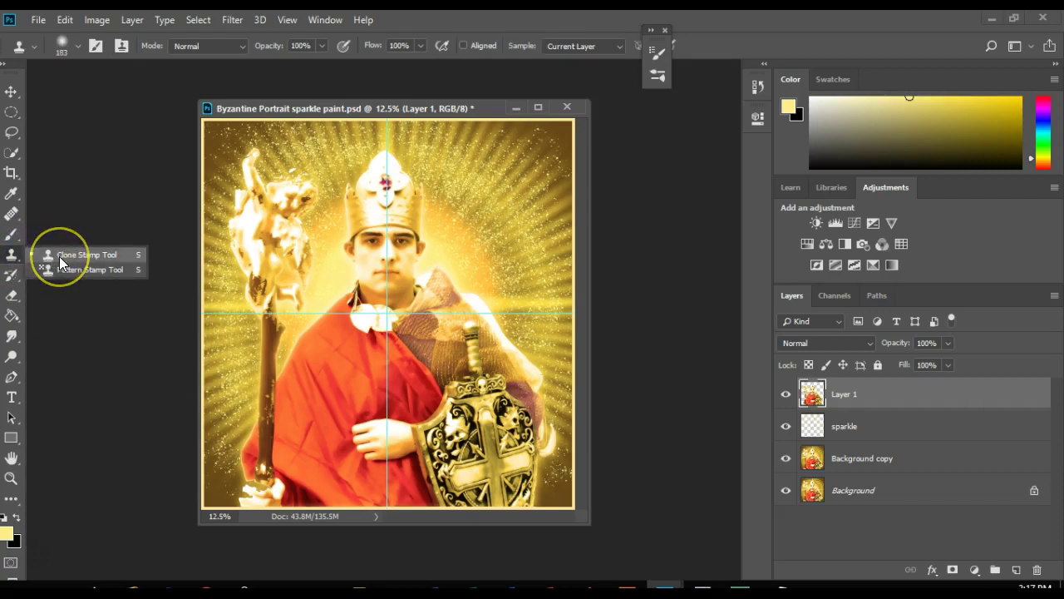
pyautogui.click(61, 260)
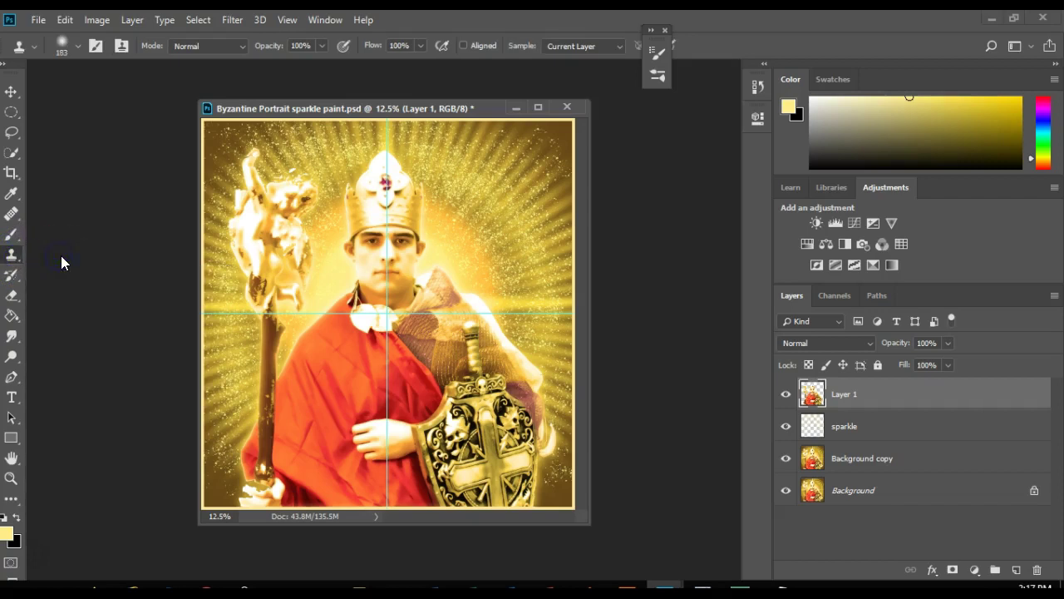
pyautogui.click(839, 396)
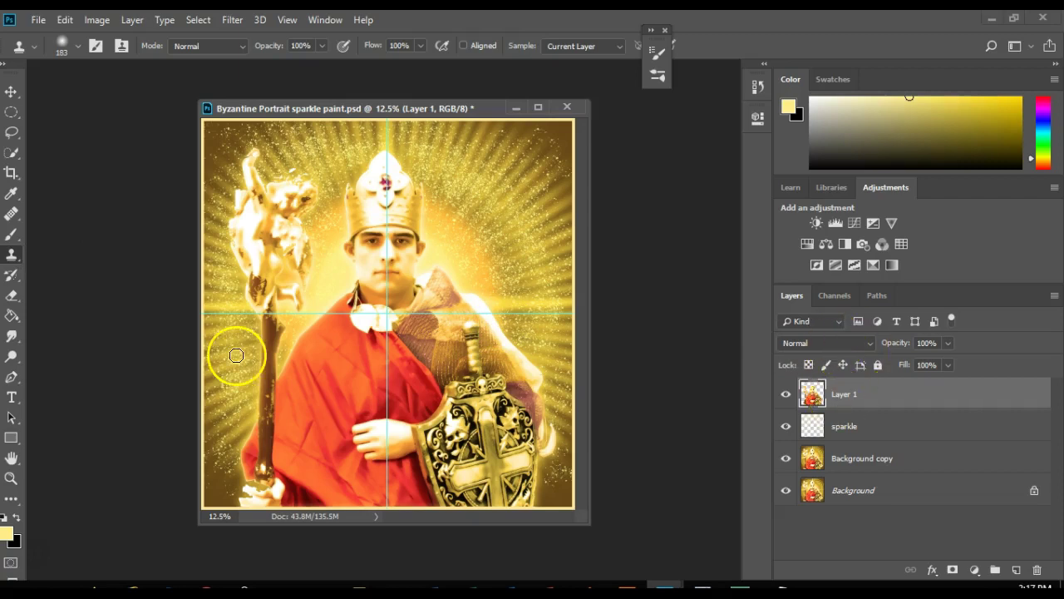
pyautogui.click(79, 45)
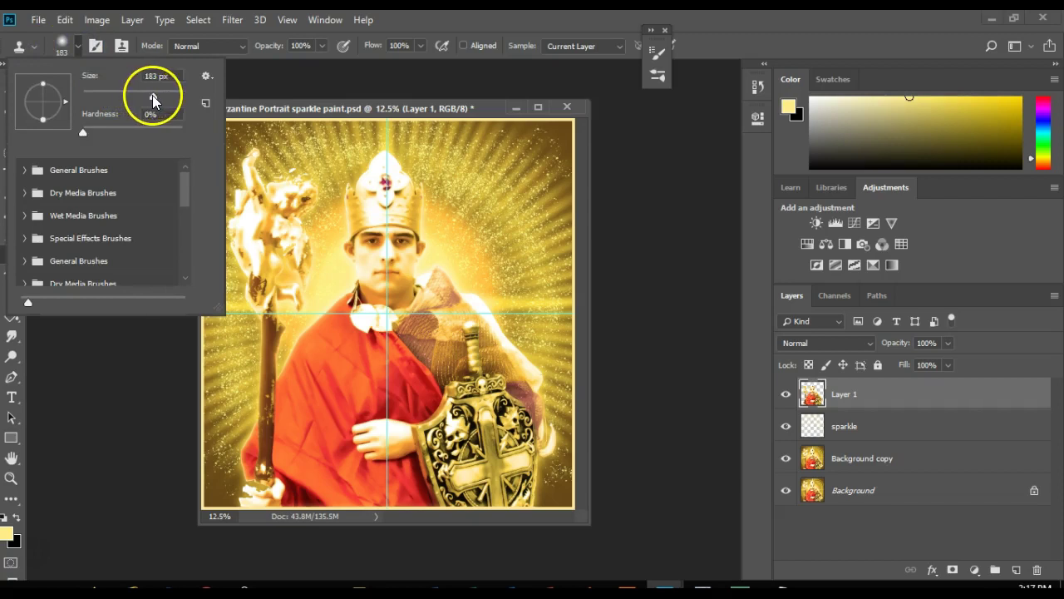
pyautogui.moveTo(152, 95); pyautogui.dragTo(165, 94)
pyautogui.click(315, 404)
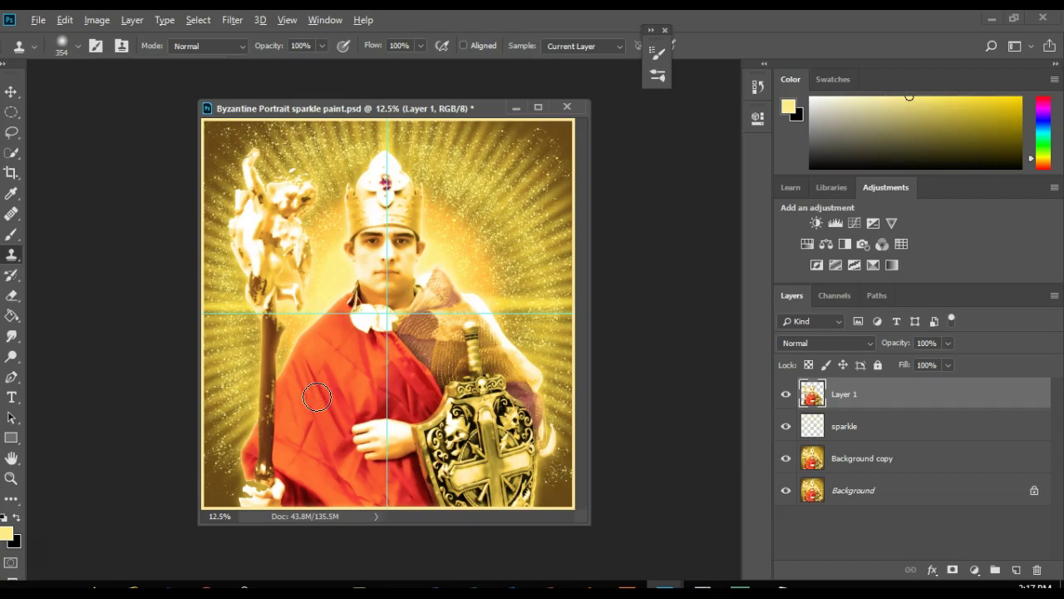
# Set a clone source on the red robe and clone over its folds across the chest and near the staff.
pyautogui.keyDown('alt'); pyautogui.click(316, 396); pyautogui.keyUp('alt')
pyautogui.moveTo(318, 398); pyautogui.dragTo(315, 399)
pyautogui.moveTo(316, 394)
pyautogui.mouseDown()
pyautogui.moveTo(308, 430)
pyautogui.moveTo(416, 455)
pyautogui.moveTo(356, 460)
pyautogui.moveTo(296, 439)
pyautogui.moveTo(393, 489)
pyautogui.moveTo(369, 404)
pyautogui.moveTo(333, 348)
pyautogui.moveTo(351, 347)
pyautogui.moveTo(318, 355)
pyautogui.moveTo(312, 385)
pyautogui.moveTo(347, 414)
pyautogui.moveTo(342, 333)
pyautogui.moveTo(299, 403)
pyautogui.moveTo(311, 344)
pyautogui.moveTo(375, 389)
pyautogui.moveTo(351, 366)
pyautogui.moveTo(377, 376)
pyautogui.moveTo(323, 350)
pyautogui.moveTo(347, 375)
pyautogui.moveTo(323, 394)
pyautogui.moveTo(354, 375)
pyautogui.moveTo(322, 351)
pyautogui.mouseUp()
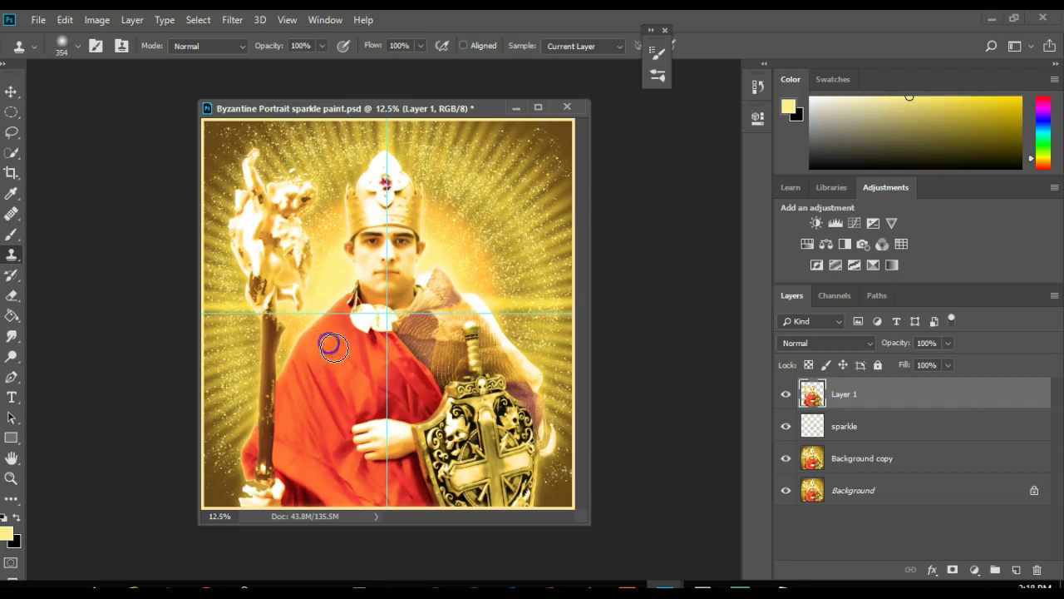
pyautogui.moveTo(344, 349)
pyautogui.mouseDown()
pyautogui.moveTo(379, 376)
pyautogui.moveTo(356, 360)
pyautogui.mouseUp()
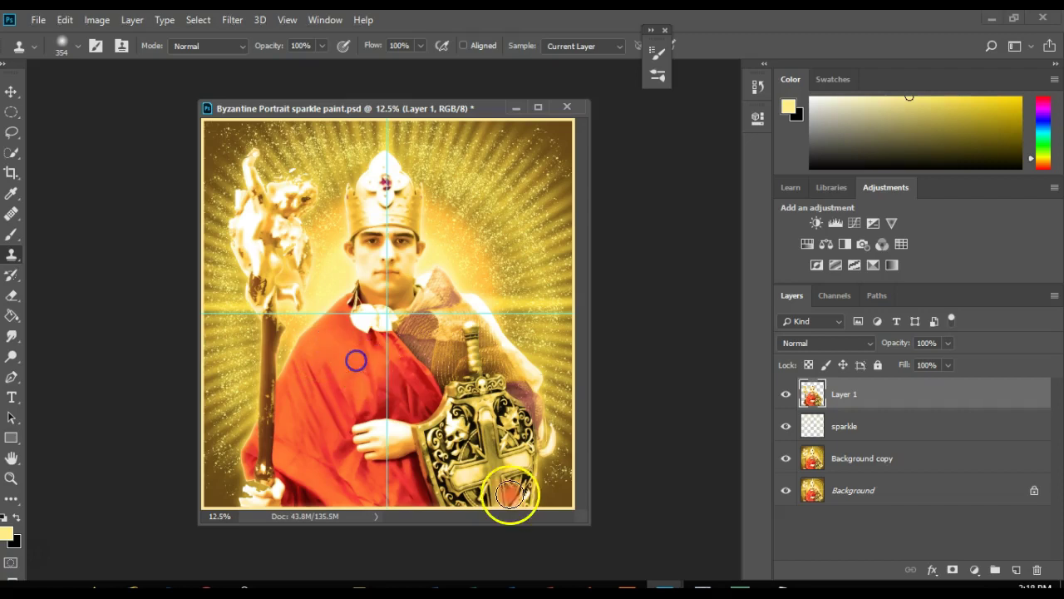
pyautogui.click(404, 387)
pyautogui.moveTo(302, 432)
pyautogui.mouseDown()
pyautogui.moveTo(312, 468)
pyautogui.moveTo(319, 464)
pyautogui.mouseUp()
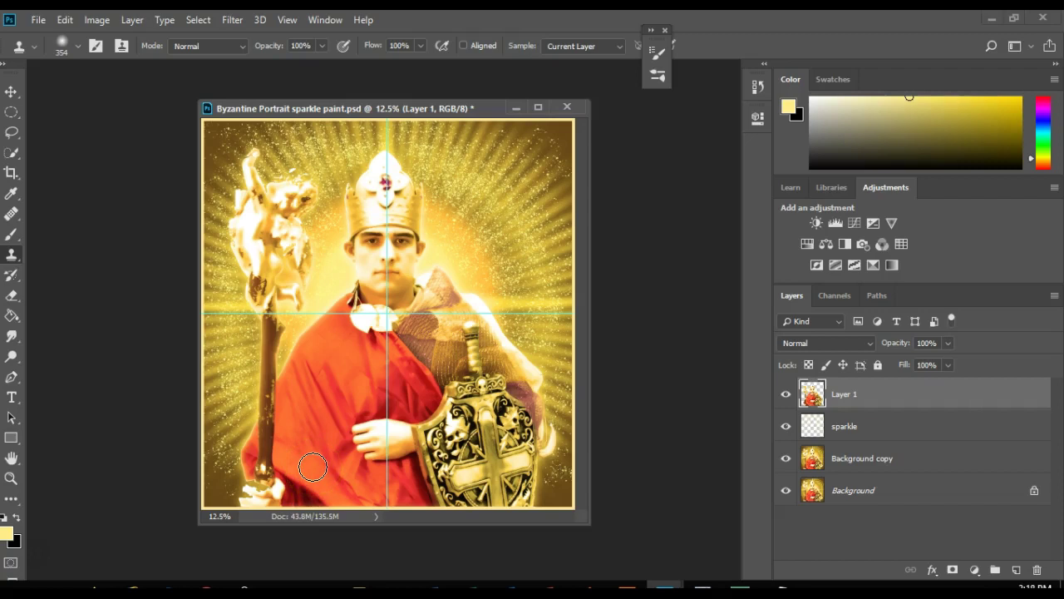
pyautogui.moveTo(313, 468)
pyautogui.mouseDown()
pyautogui.moveTo(286, 449)
pyautogui.moveTo(313, 428)
pyautogui.moveTo(290, 463)
pyautogui.mouseUp()
pyautogui.click(393, 511)
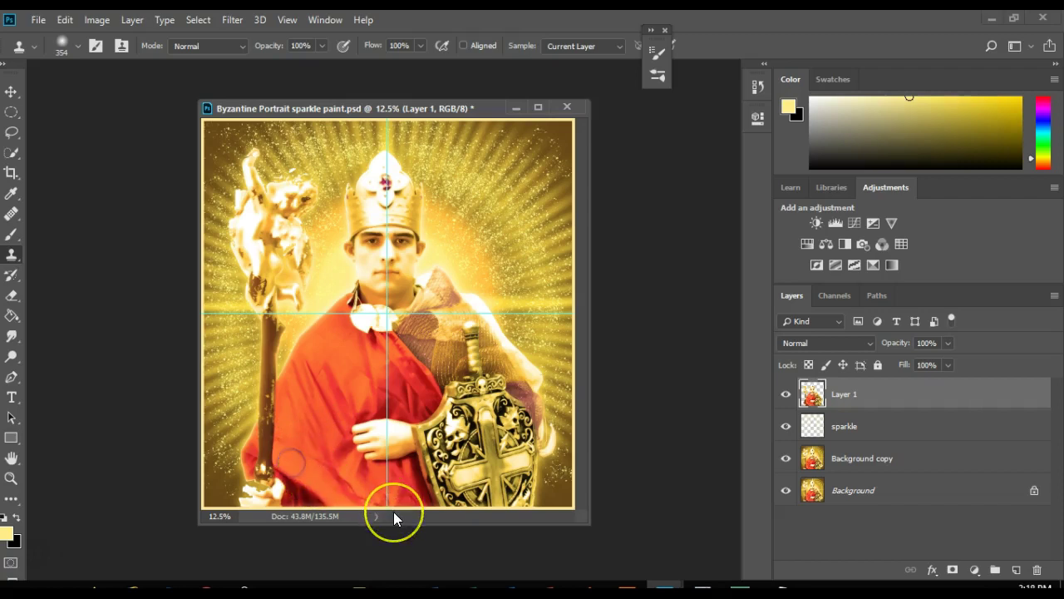
pyautogui.moveTo(453, 419)
pyautogui.mouseDown()
pyautogui.moveTo(401, 386)
pyautogui.moveTo(518, 435)
pyautogui.moveTo(422, 383)
pyautogui.mouseUp()
pyautogui.click(688, 425)
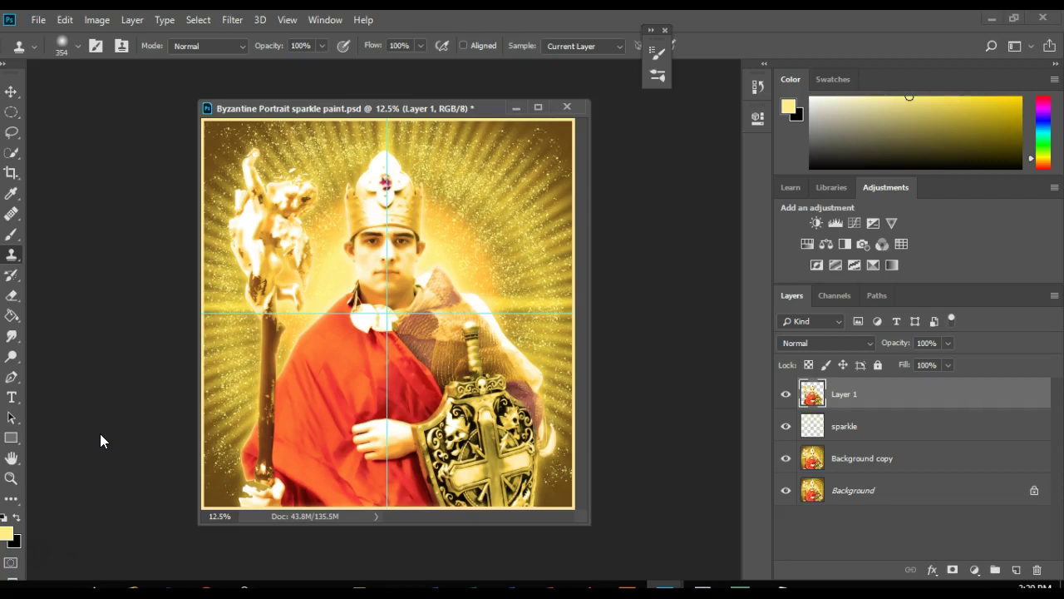
# Clone over the robe near the hands once more, then flatten the image with Layer > Flatten Image.
pyautogui.moveTo(332, 428)
pyautogui.mouseDown()
pyautogui.moveTo(301, 442)
pyautogui.moveTo(358, 474)
pyautogui.mouseUp()
pyautogui.click(133, 21)
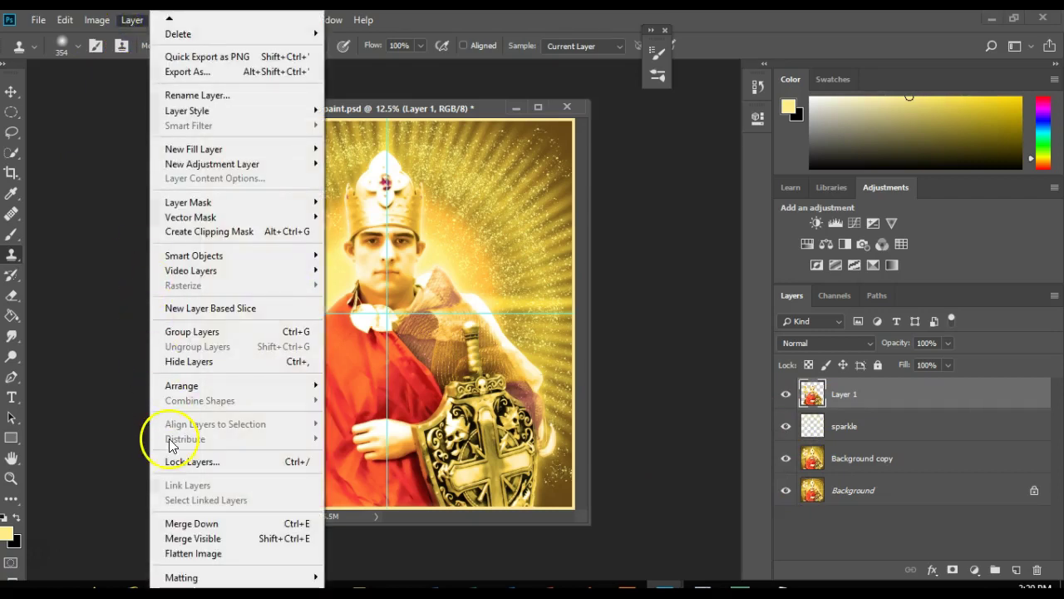
pyautogui.click(188, 553)
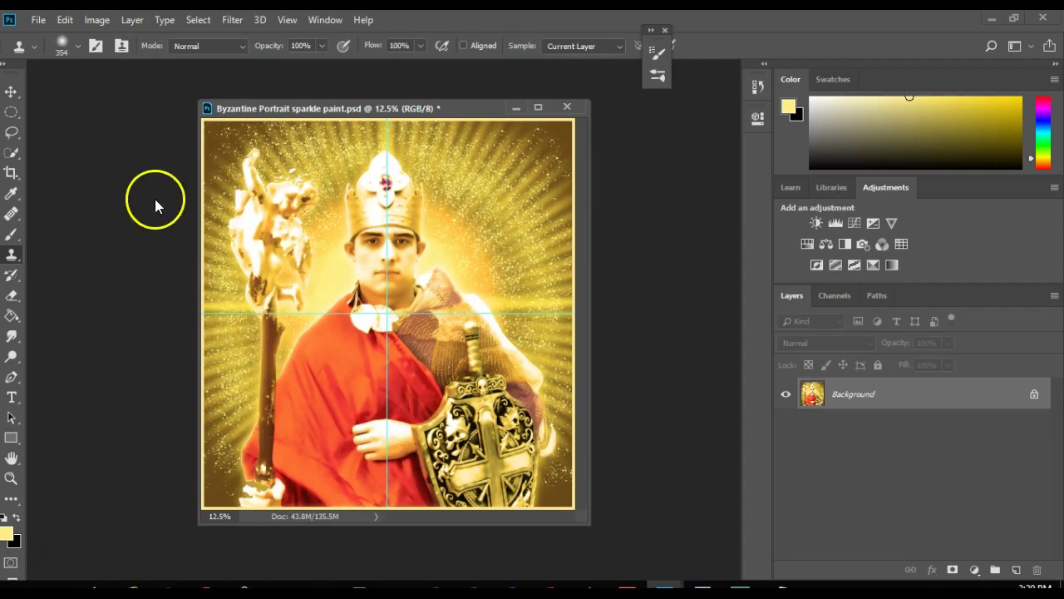
# Save a copy as 'Byzantine Portrait sparkle paint flat.psd' in Photoshop format.
pyautogui.click(38, 20)
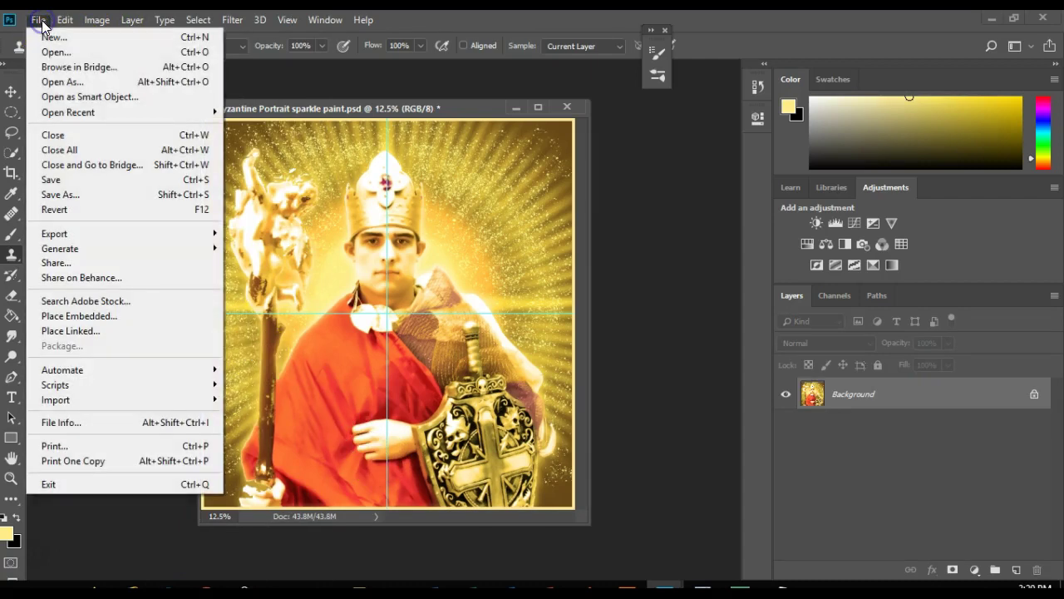
pyautogui.click(76, 194)
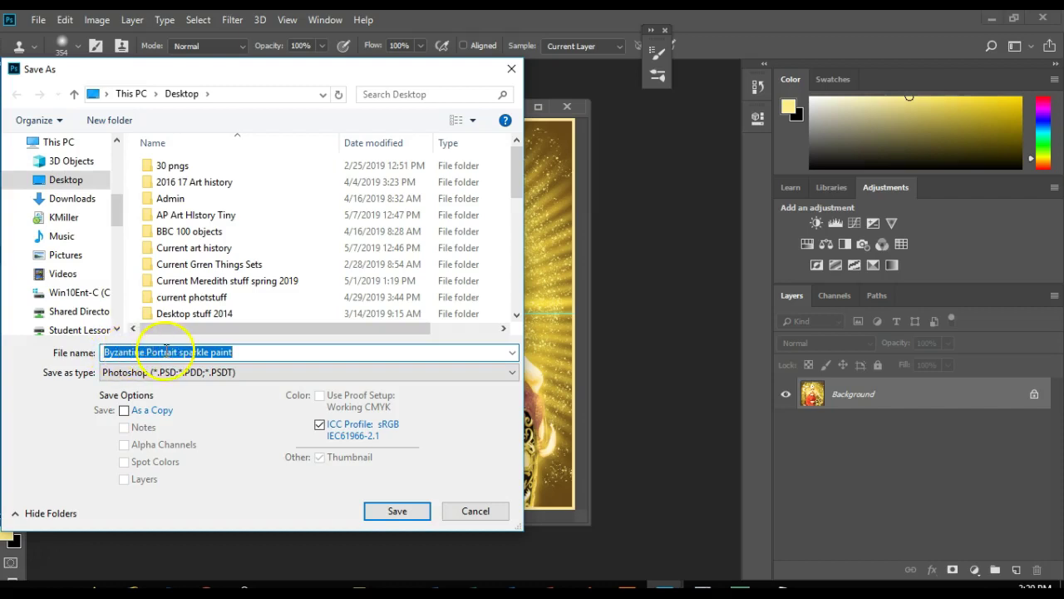
pyautogui.click(251, 352)
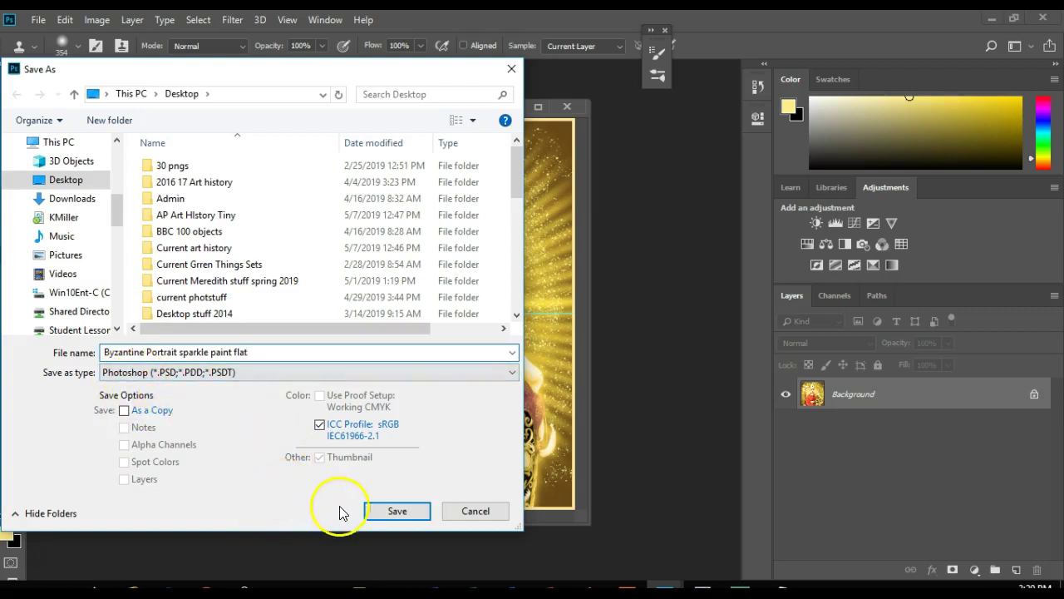
pyautogui.click(394, 511)
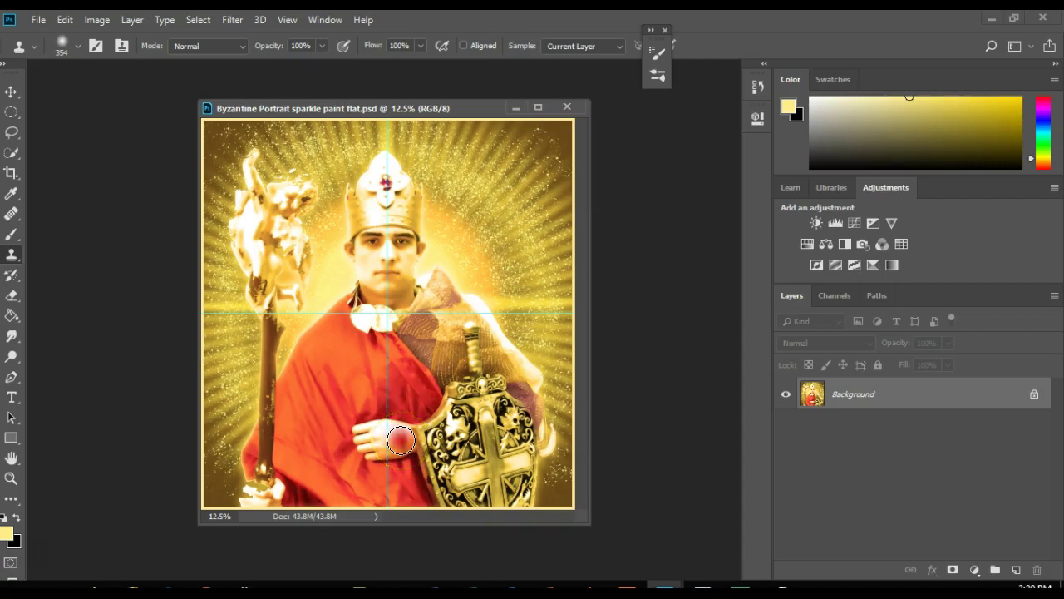
# Hide the guides with Ctrl+; and smooth the robe further near the hand and shoulder.
pyautogui.hotkey('ctrl', ';')
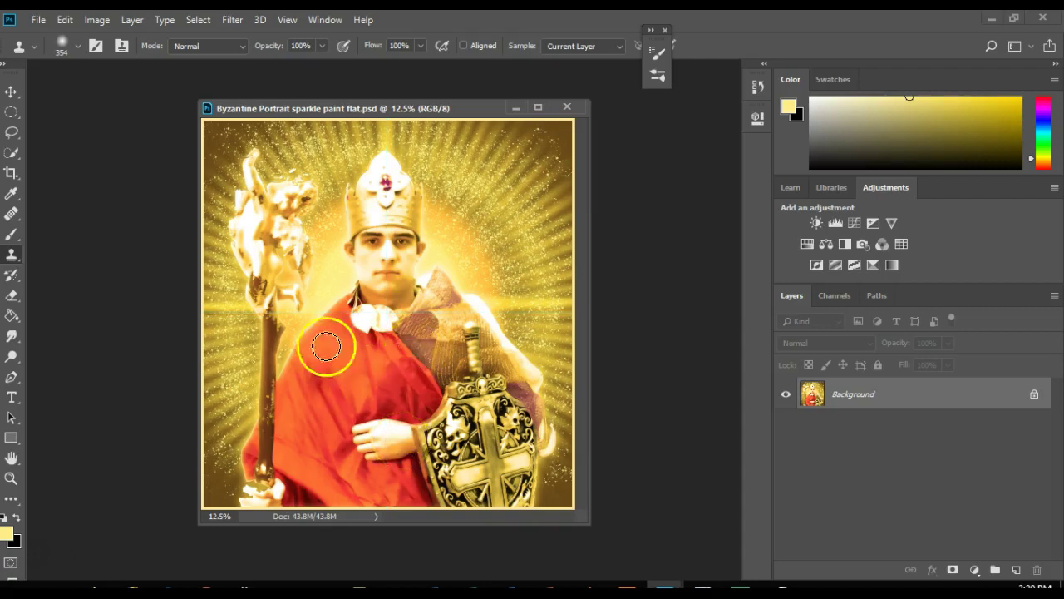
pyautogui.moveTo(327, 347); pyautogui.dragTo(354, 320)
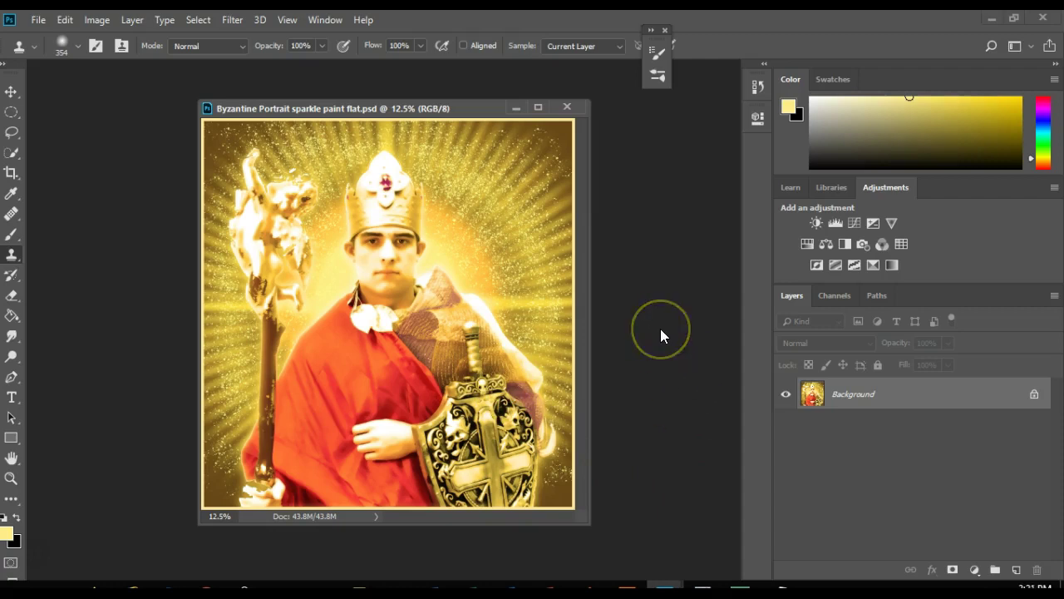
pyautogui.moveTo(591, 219); pyautogui.dragTo(626, 219)
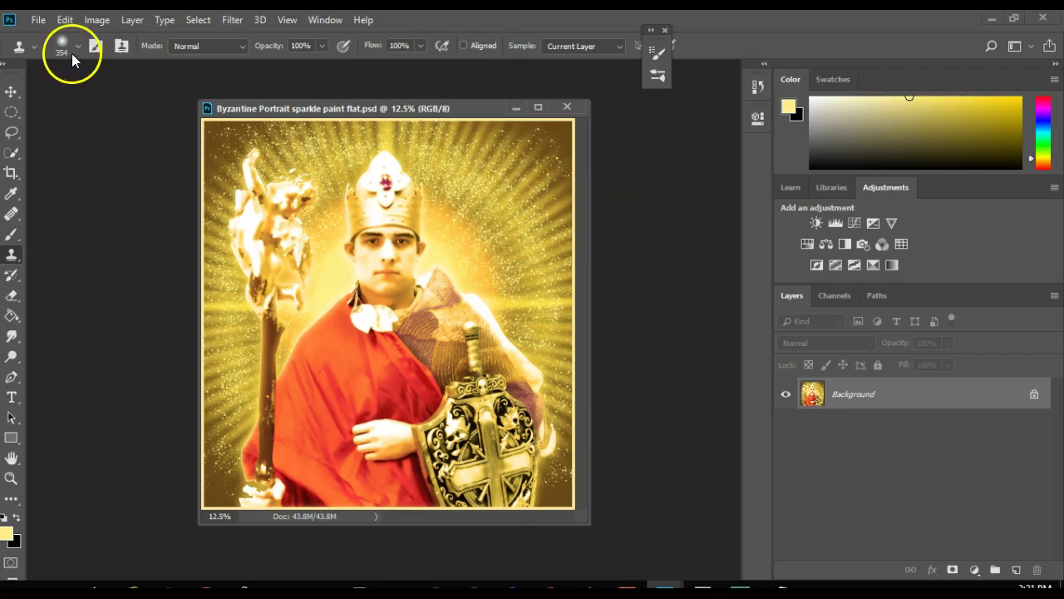
# Open Image Size to review the 12.747 × 13.333 inch, 300 ppi dimensions, then move the dialog right.
pyautogui.click(93, 24)
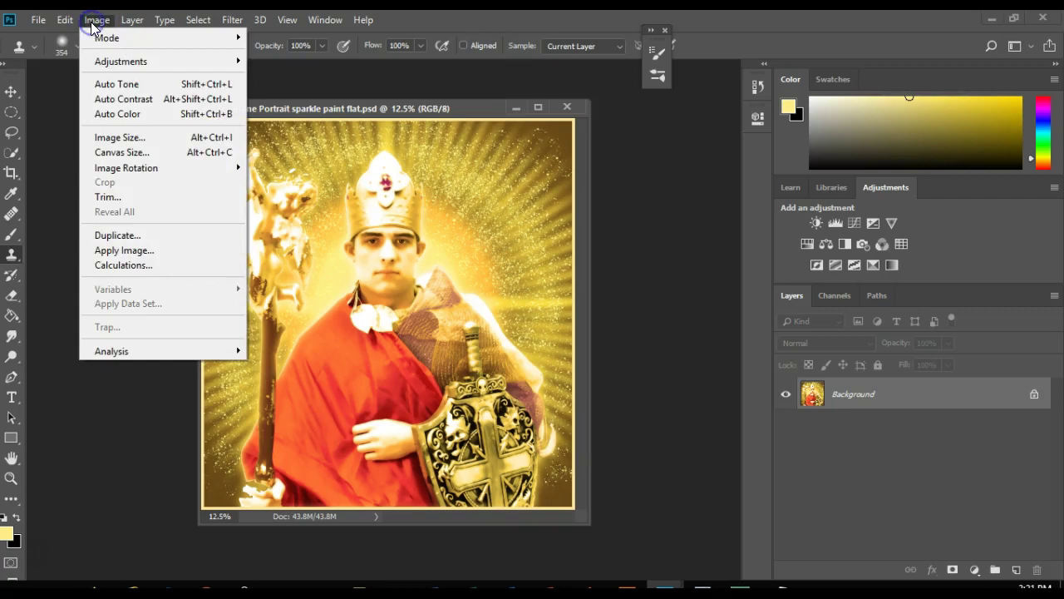
pyautogui.click(116, 139)
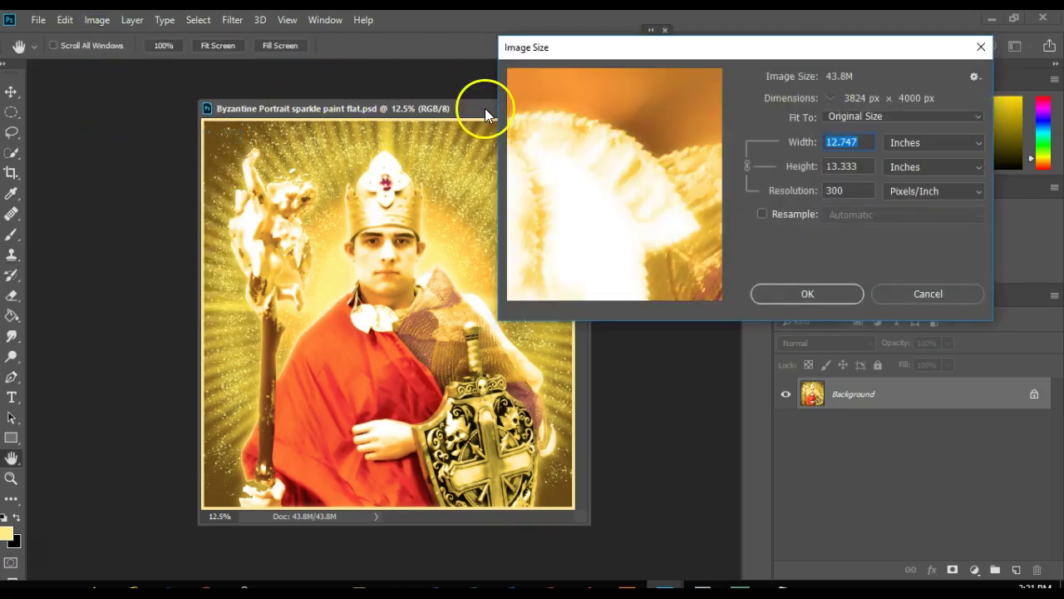
pyautogui.click(764, 214)
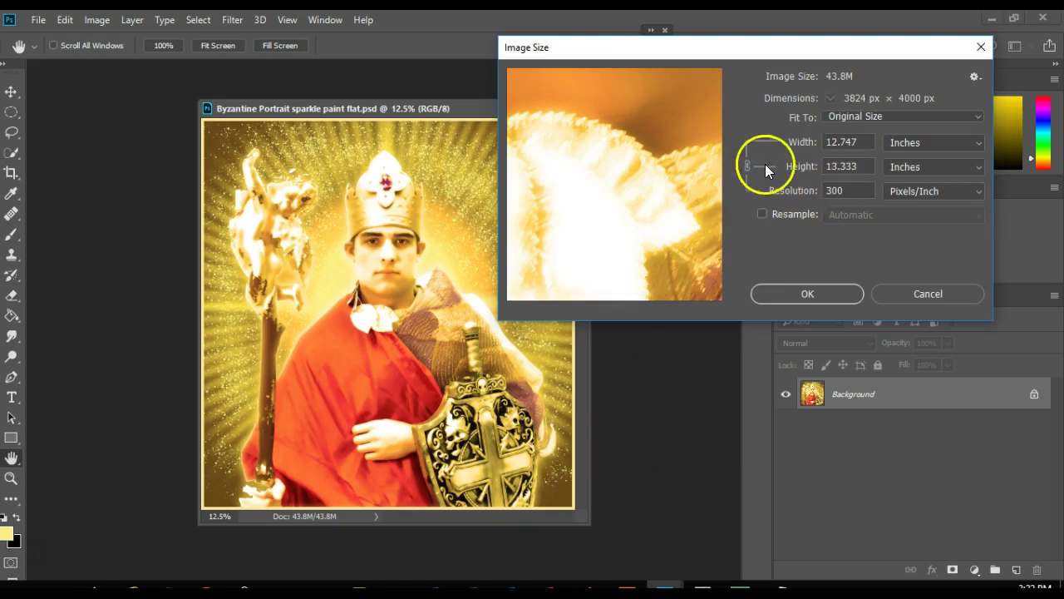
pyautogui.moveTo(677, 285)
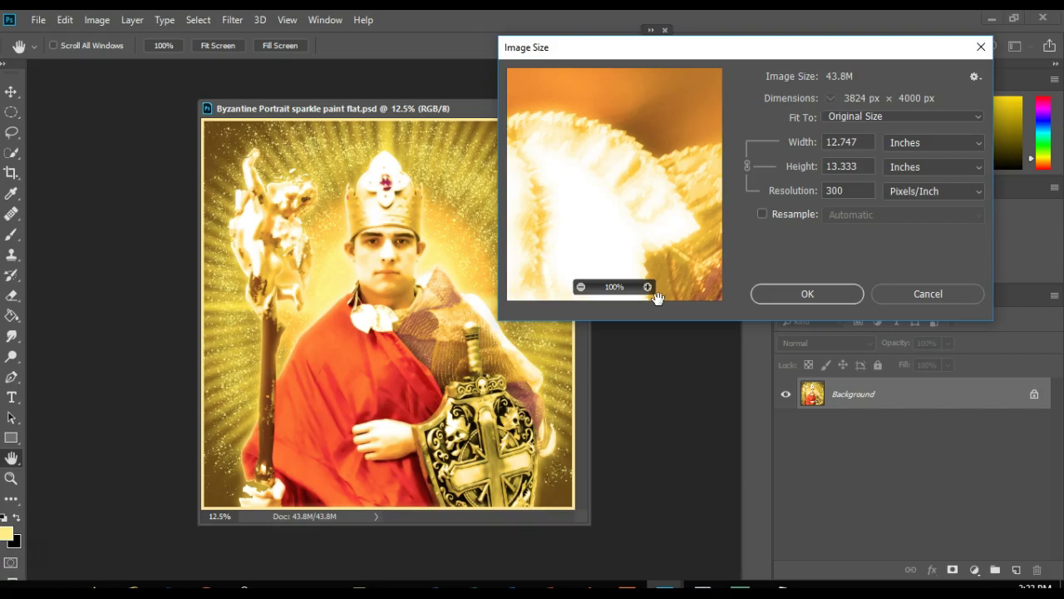
pyautogui.click(657, 295)
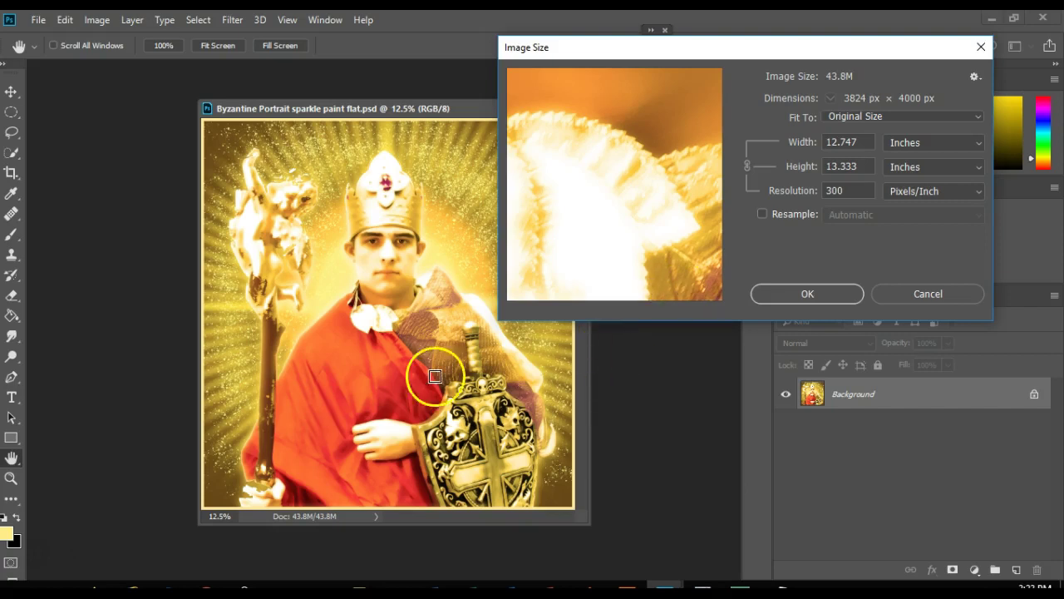
pyautogui.moveTo(429, 374); pyautogui.dragTo(471, 376)
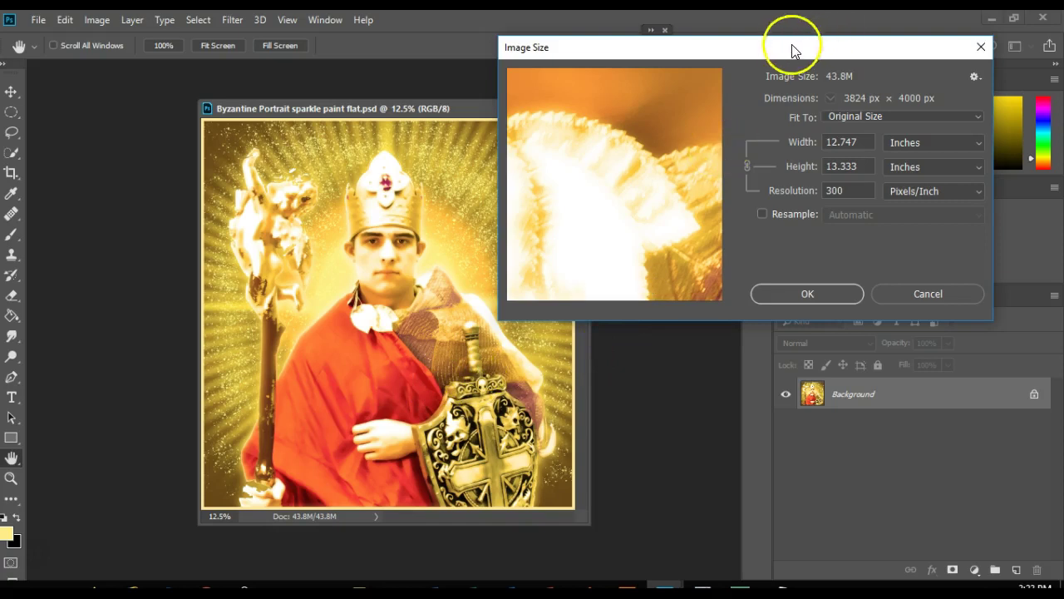
pyautogui.moveTo(790, 47); pyautogui.dragTo(871, 47)
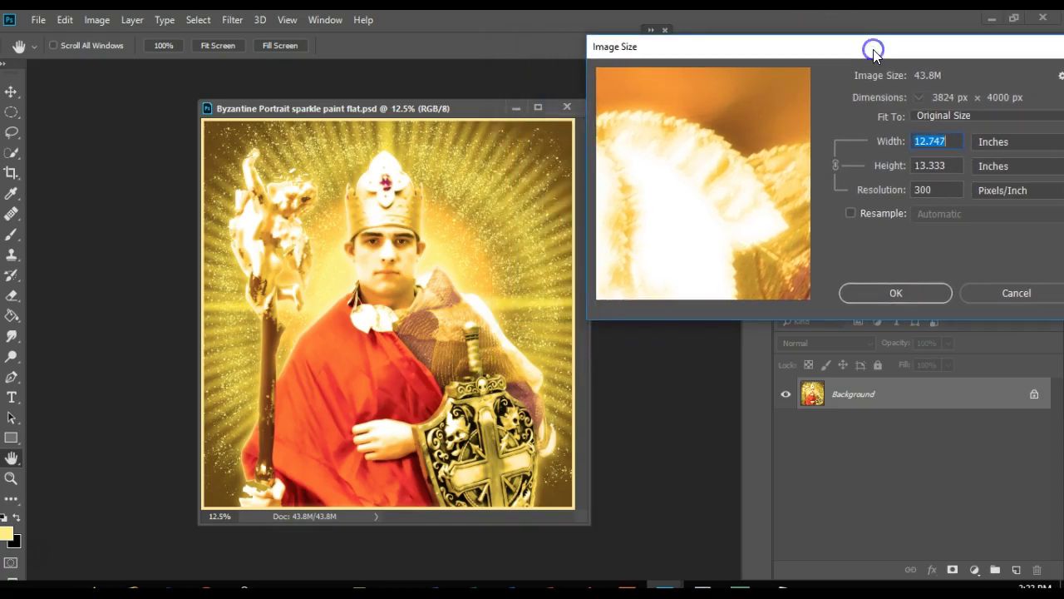
pyautogui.click(873, 193)
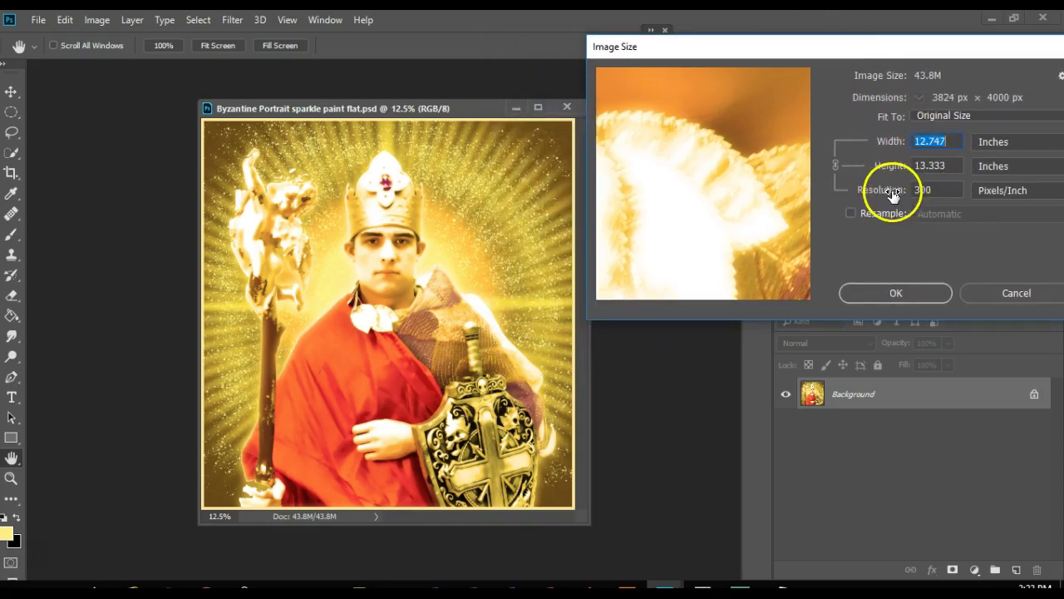
# Resample the portrait to 15 inches wide at 300 pixels/inch (4500 × 4707 px).
pyautogui.click(937, 176)
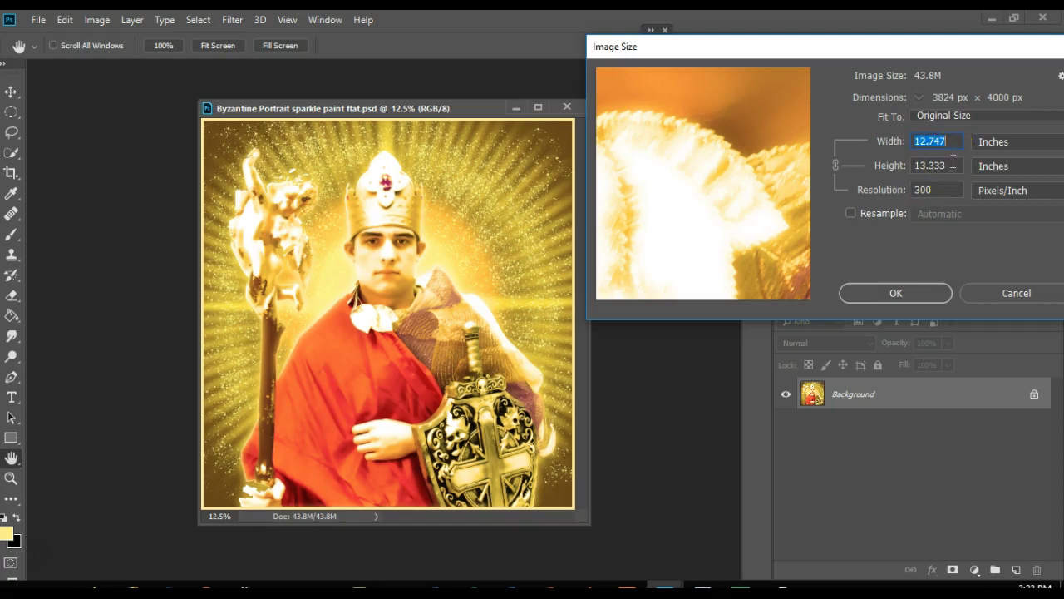
pyautogui.click(952, 153)
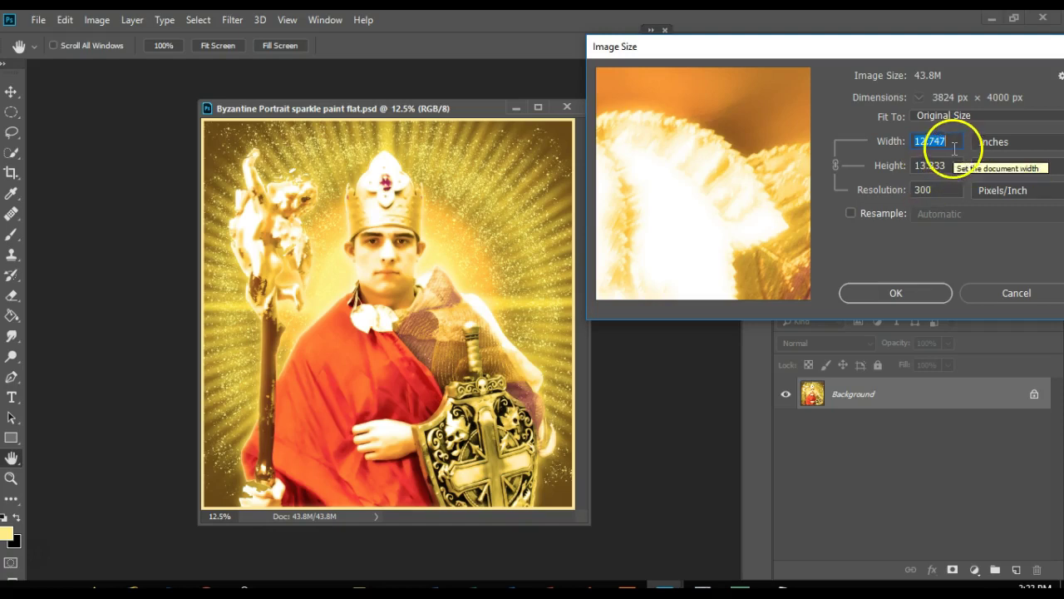
pyautogui.write('15')
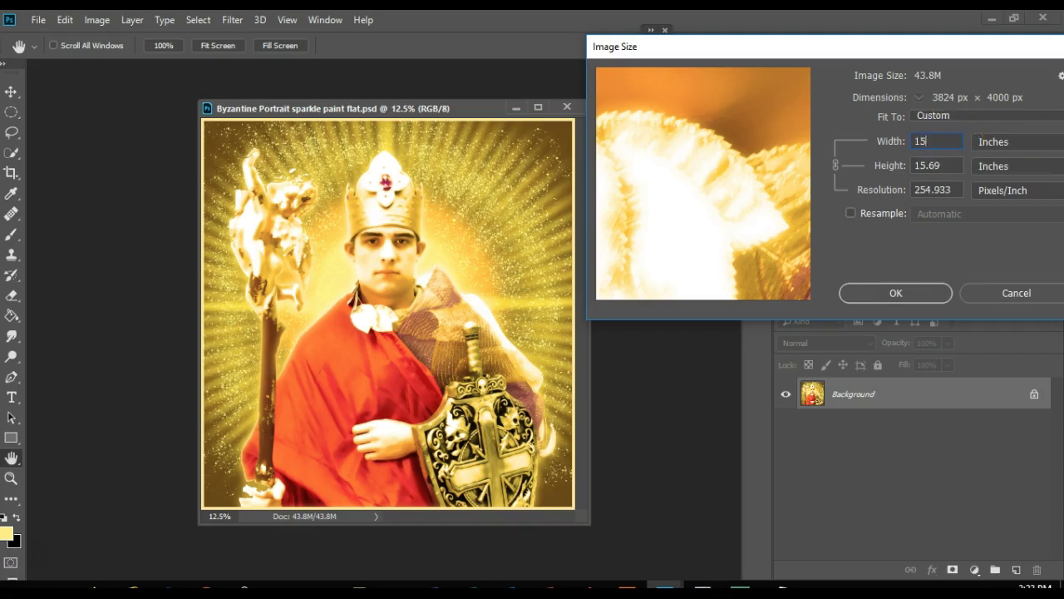
pyautogui.click(885, 189)
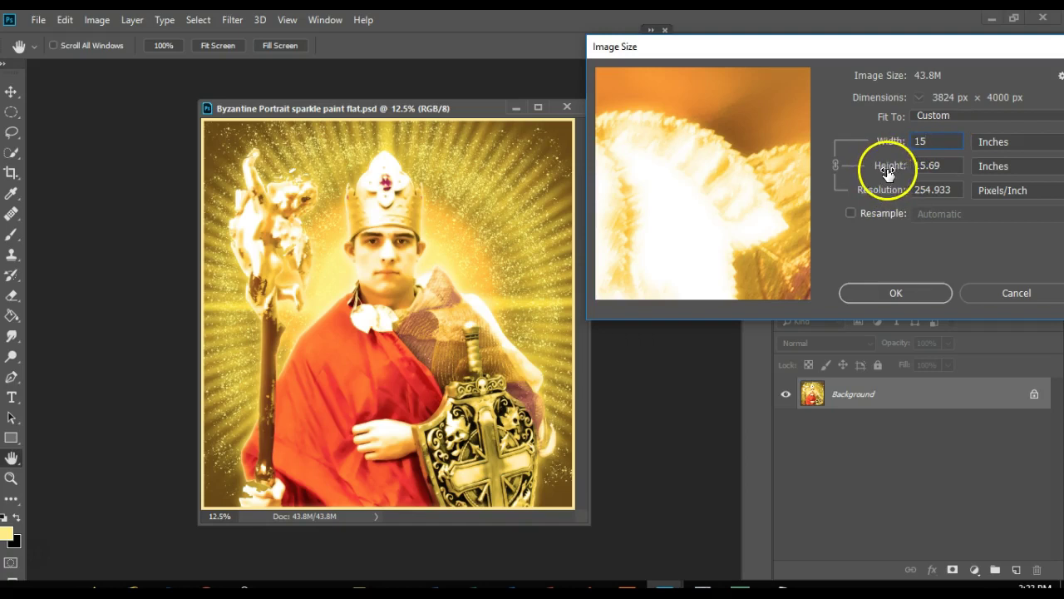
pyautogui.click(851, 213)
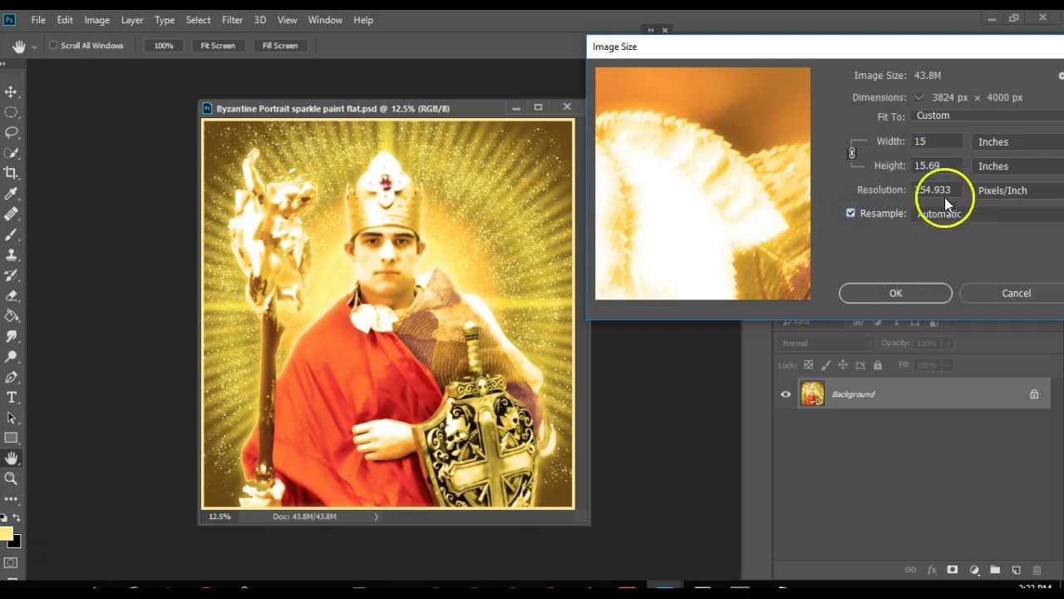
pyautogui.click(914, 189)
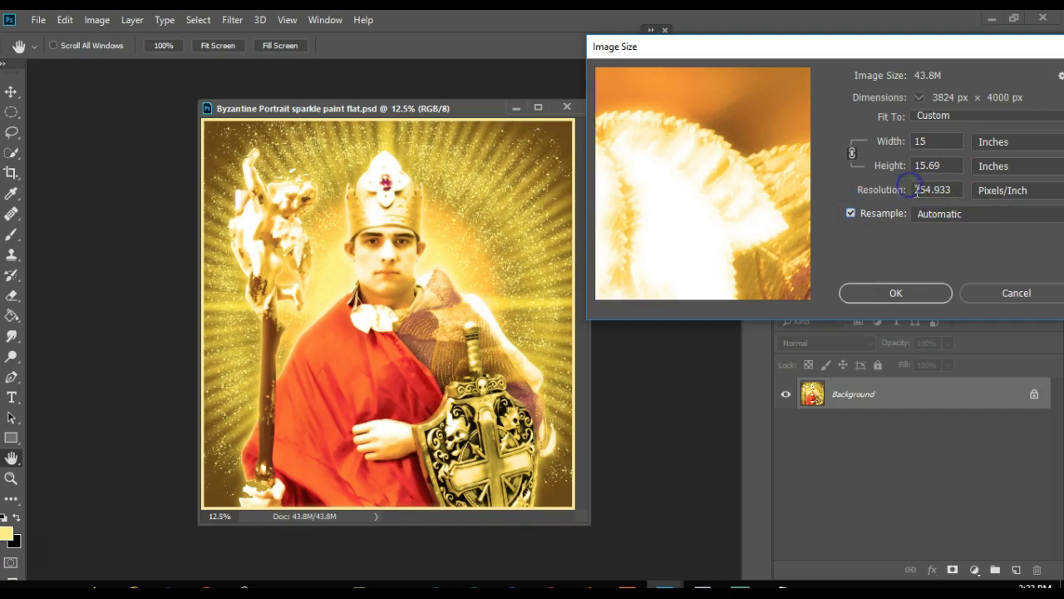
pyautogui.moveTo(914, 189); pyautogui.dragTo(962, 187)
pyautogui.write('300')
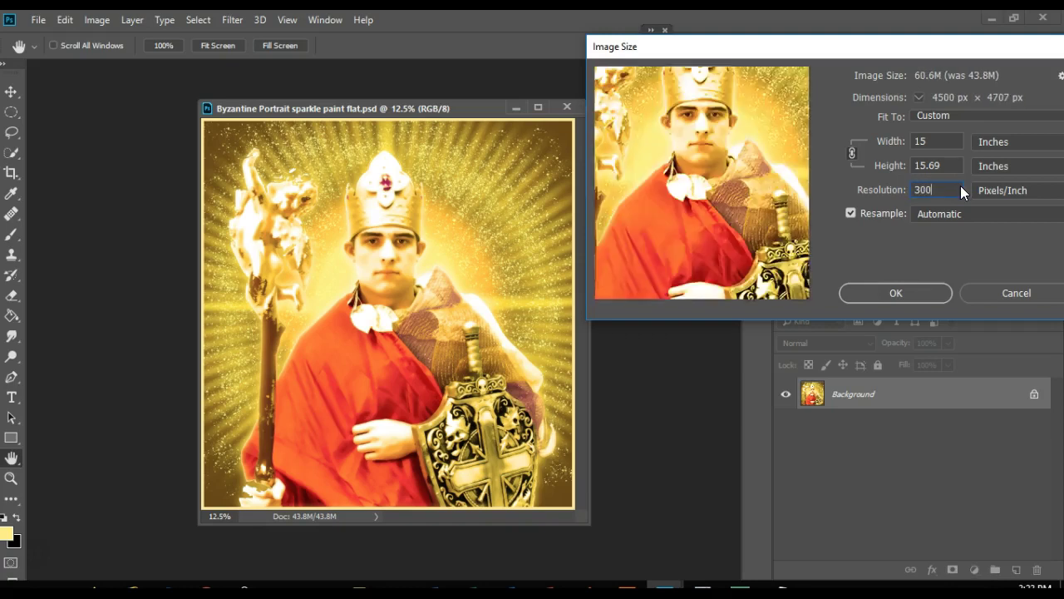
pyautogui.click(886, 294)
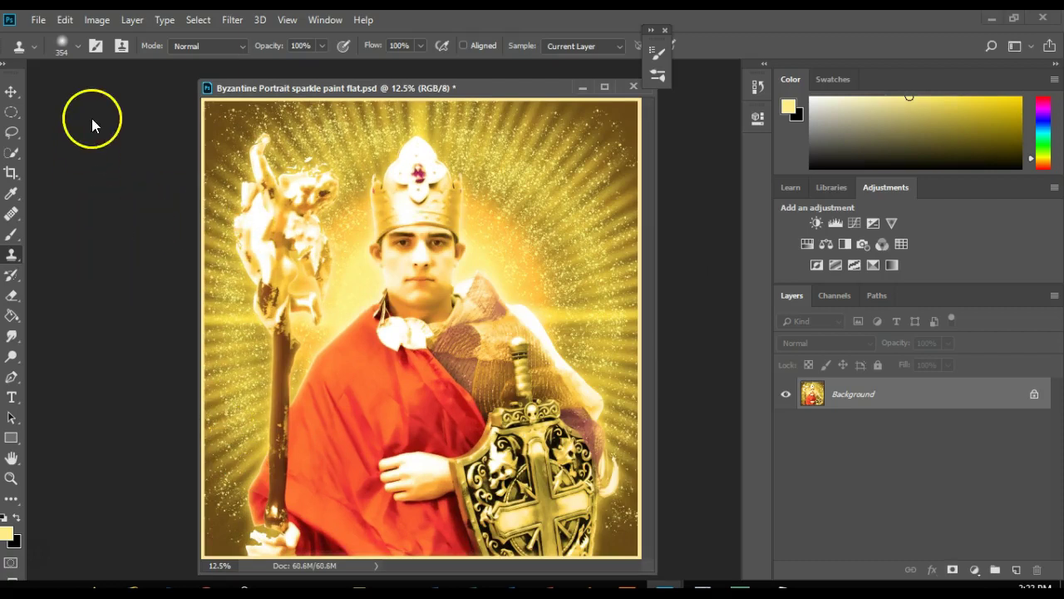
# Open Photoshop Print Settings from the File menu for the Art InkJet printer.
pyautogui.click(38, 20)
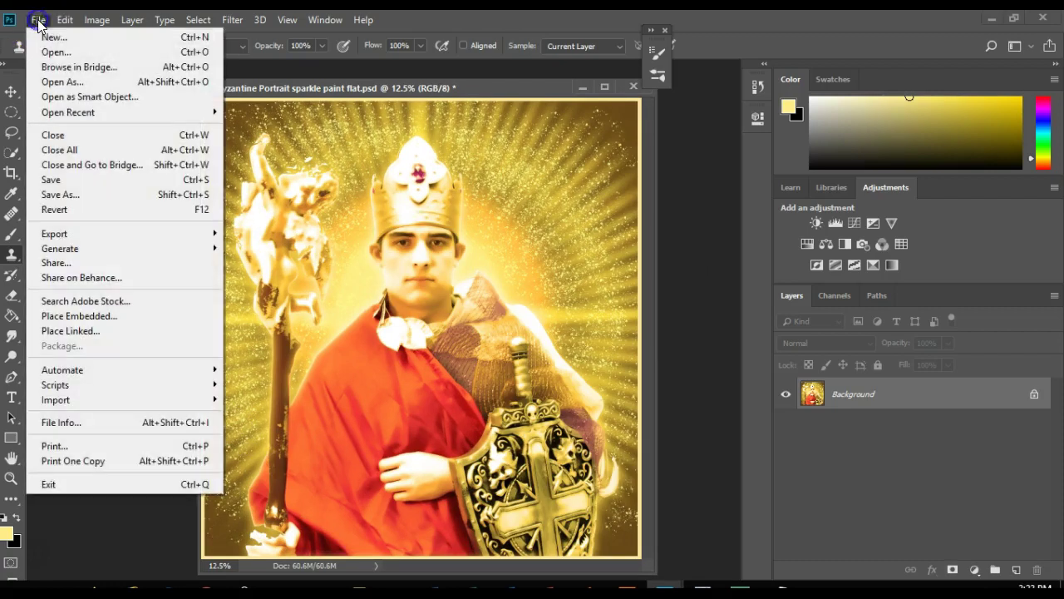
pyautogui.click(69, 445)
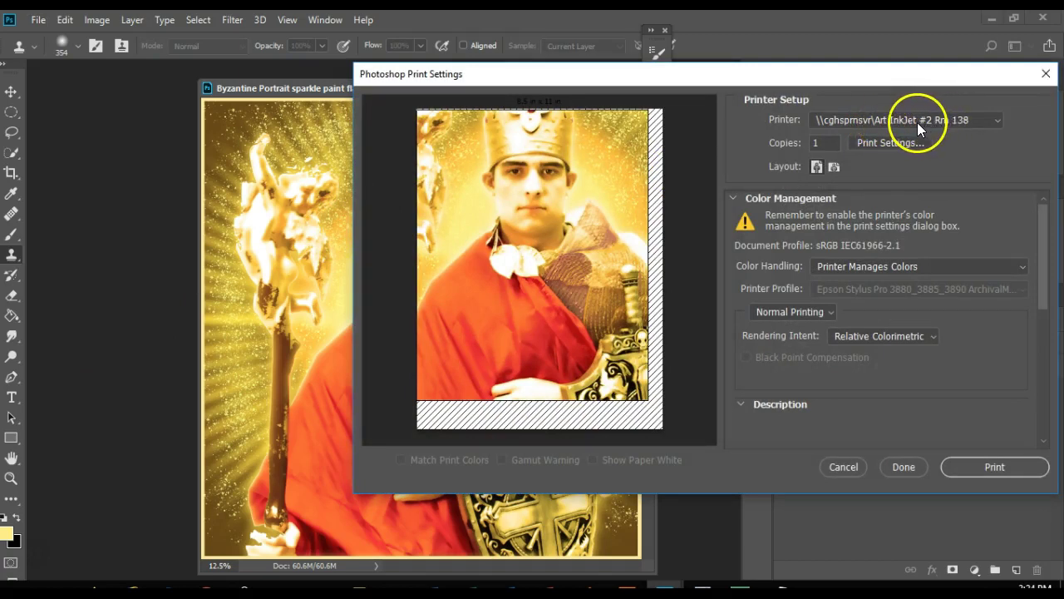
# In the printer settings, set the paper size to US-ANSI US C 17 x 22 in.
pyautogui.click(915, 145)
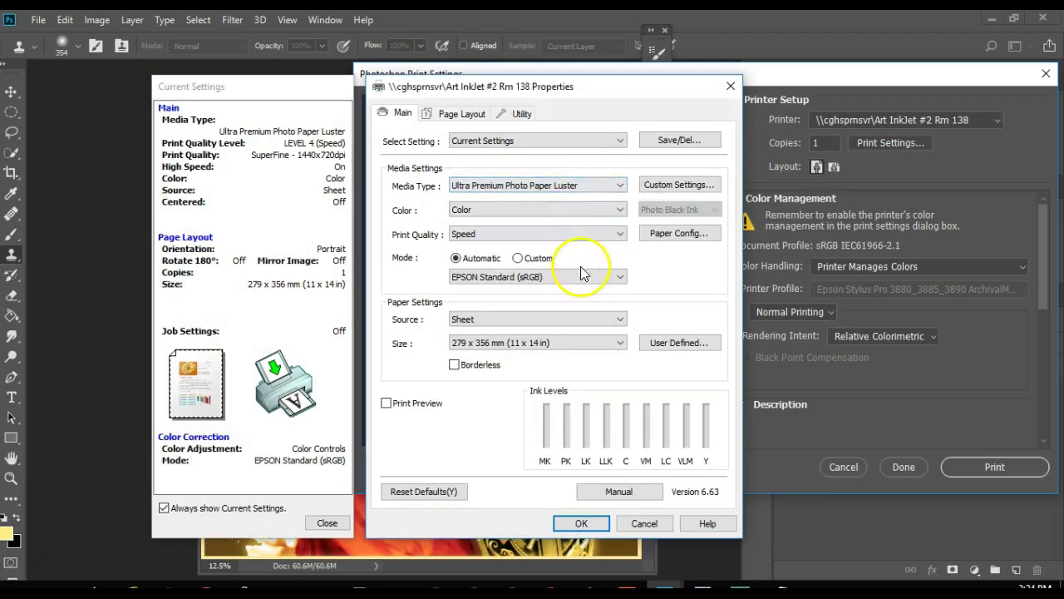
pyautogui.click(562, 344)
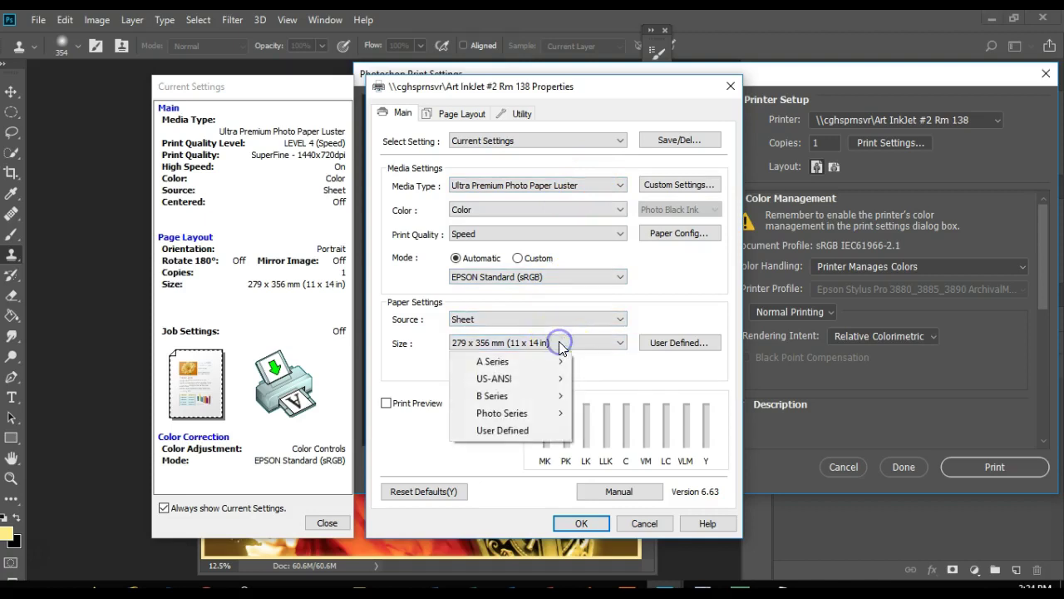
pyautogui.click(534, 386)
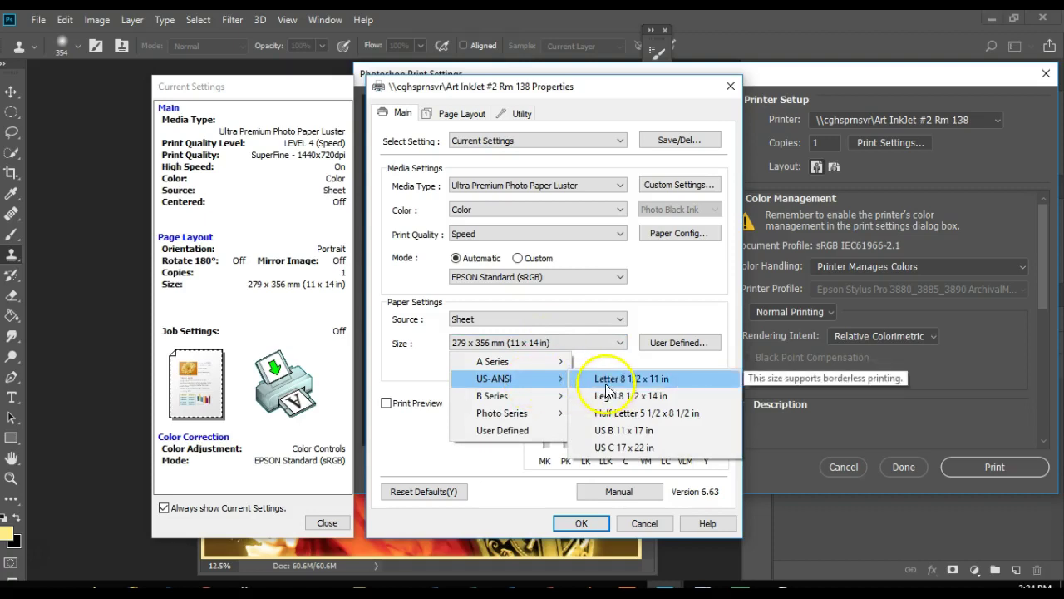
pyautogui.click(611, 450)
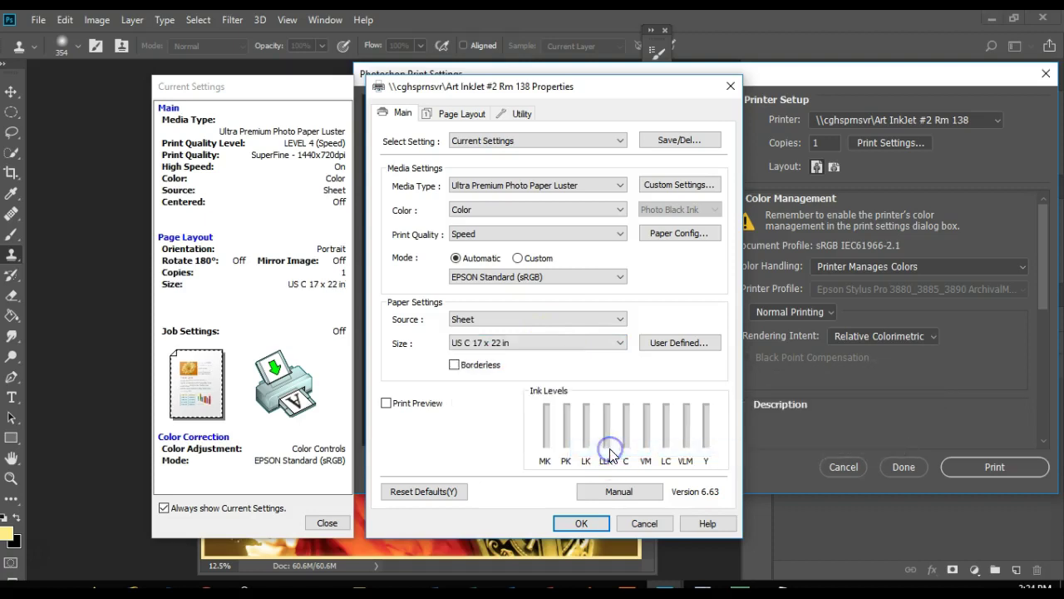
pyautogui.click(582, 524)
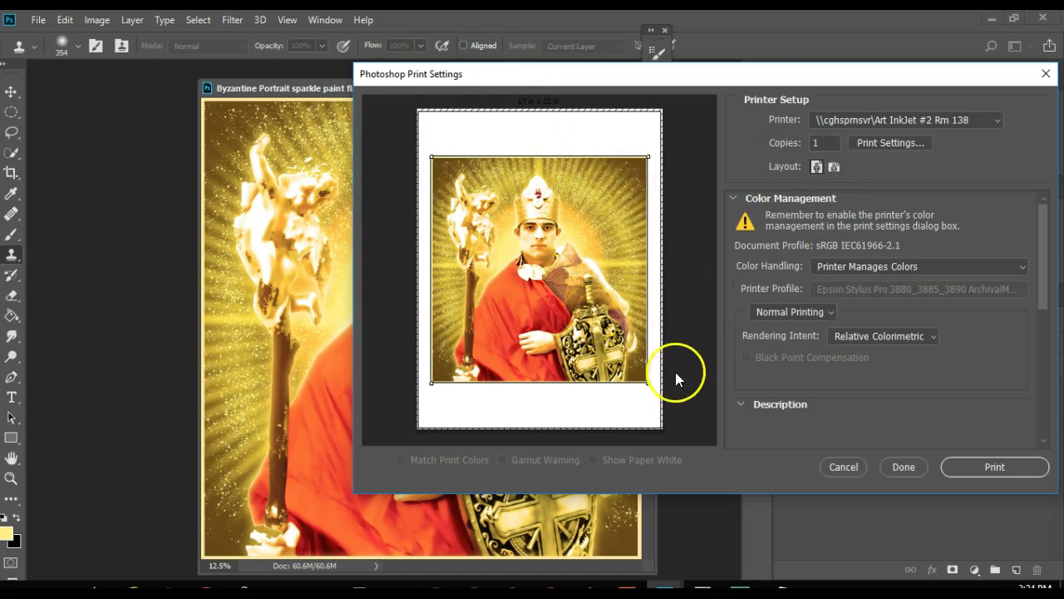
# Scale the portrait to roughly 14.7 x 15.4 in on the 17 x 22 sheet and print it.
pyautogui.moveTo(647, 382); pyautogui.dragTo(643, 381)
pyautogui.moveTo(639, 379); pyautogui.dragTo(633, 377)
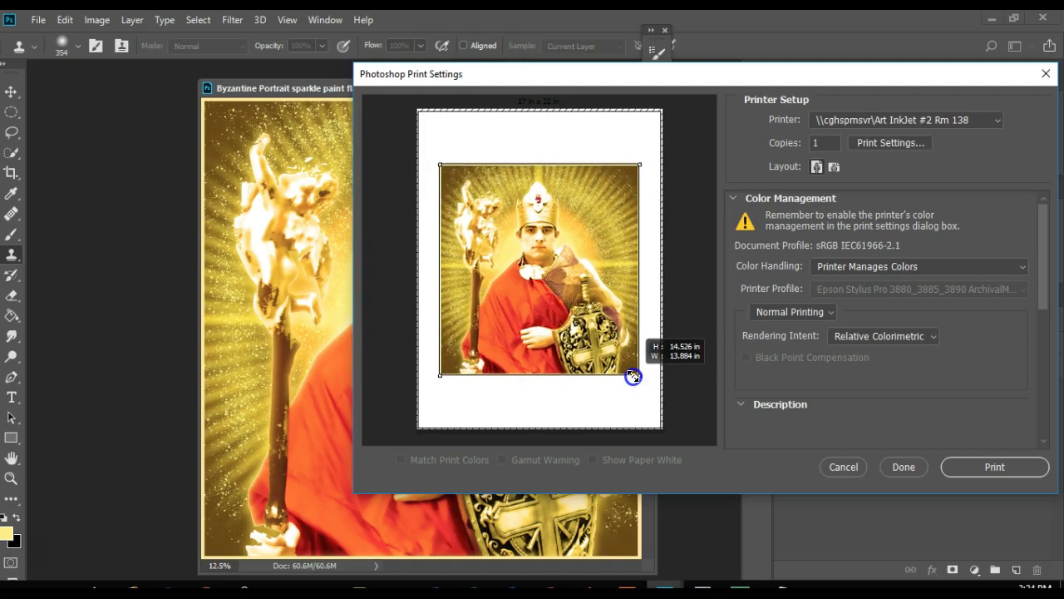
pyautogui.moveTo(633, 376); pyautogui.dragTo(639, 382)
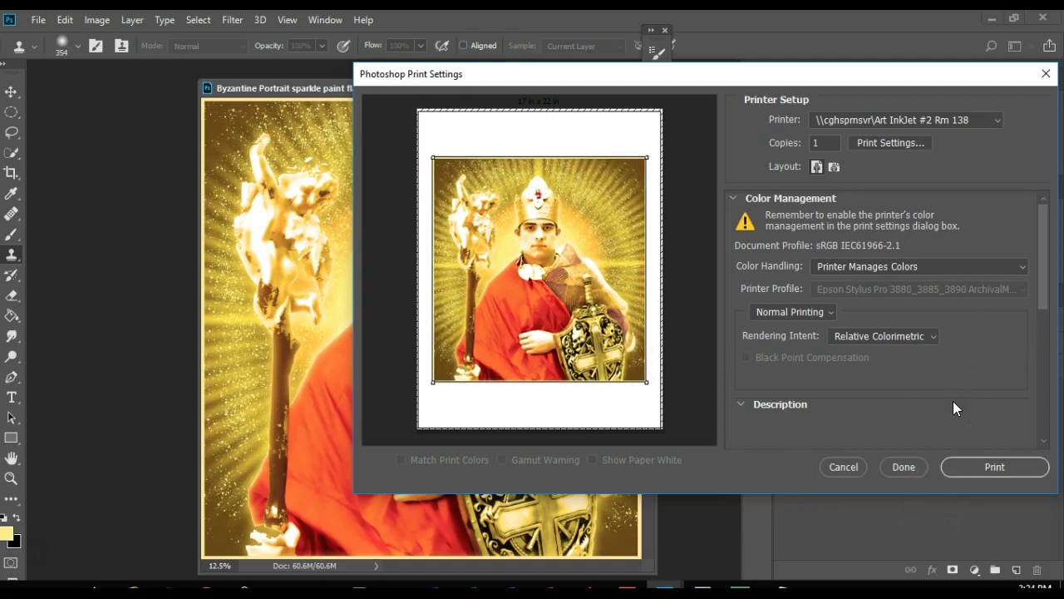
pyautogui.click(969, 469)
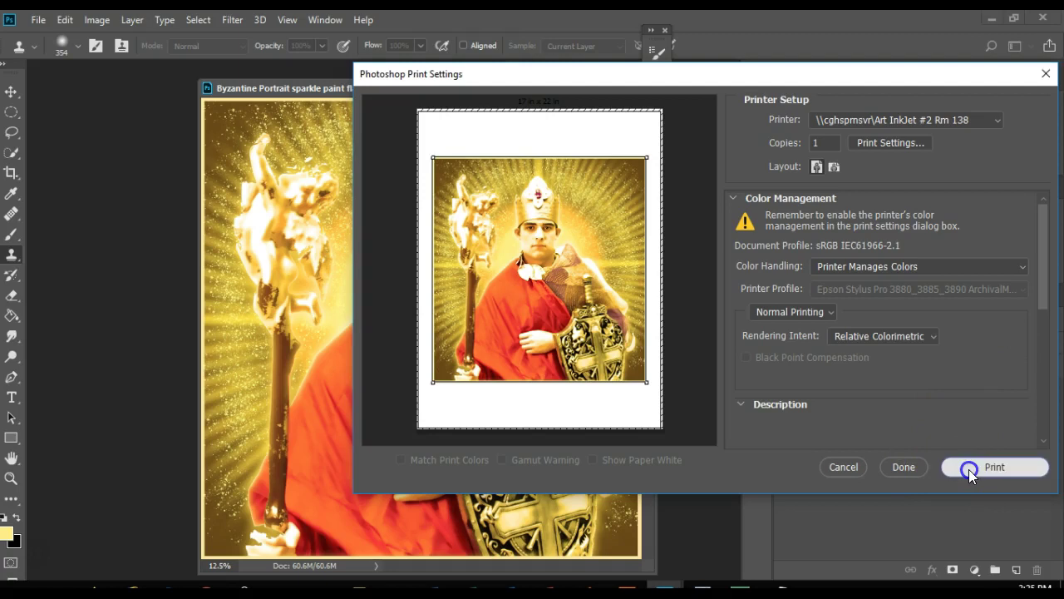